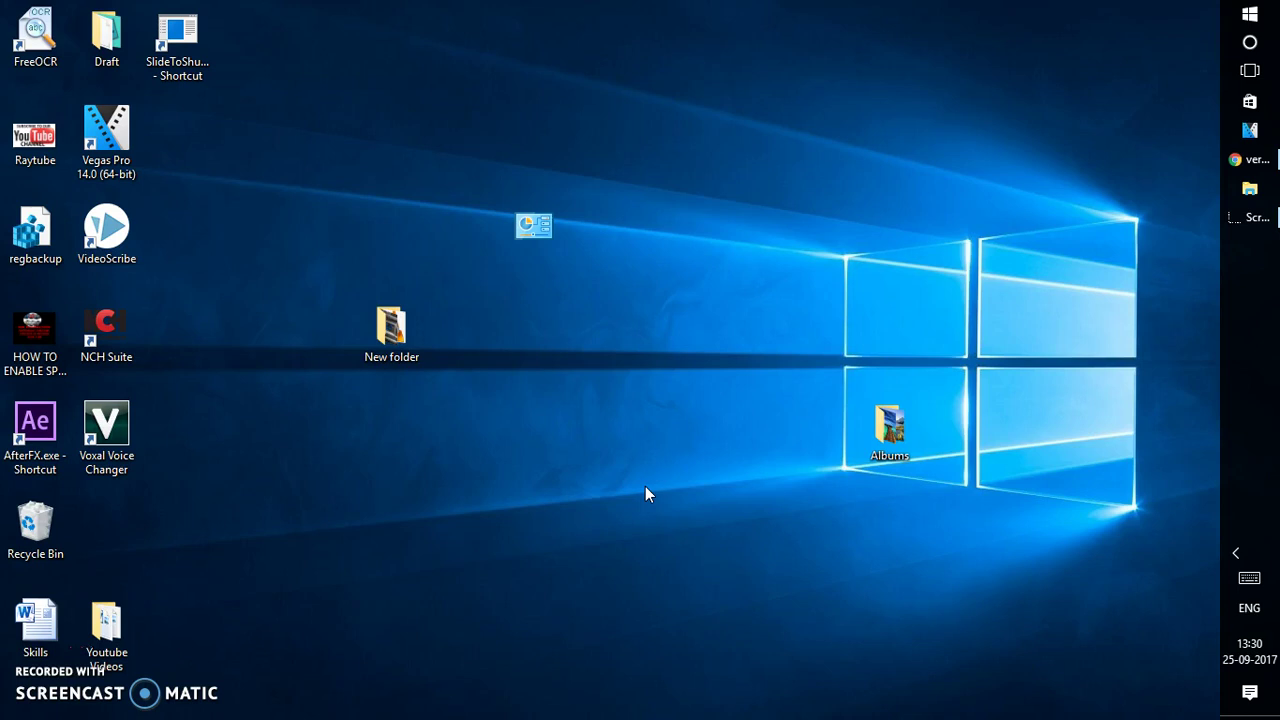
# Step: Launch PowerPoint by running the powerpnt command from the Run box
pyautogui.press('super+r')
pyautogui.press('Return')
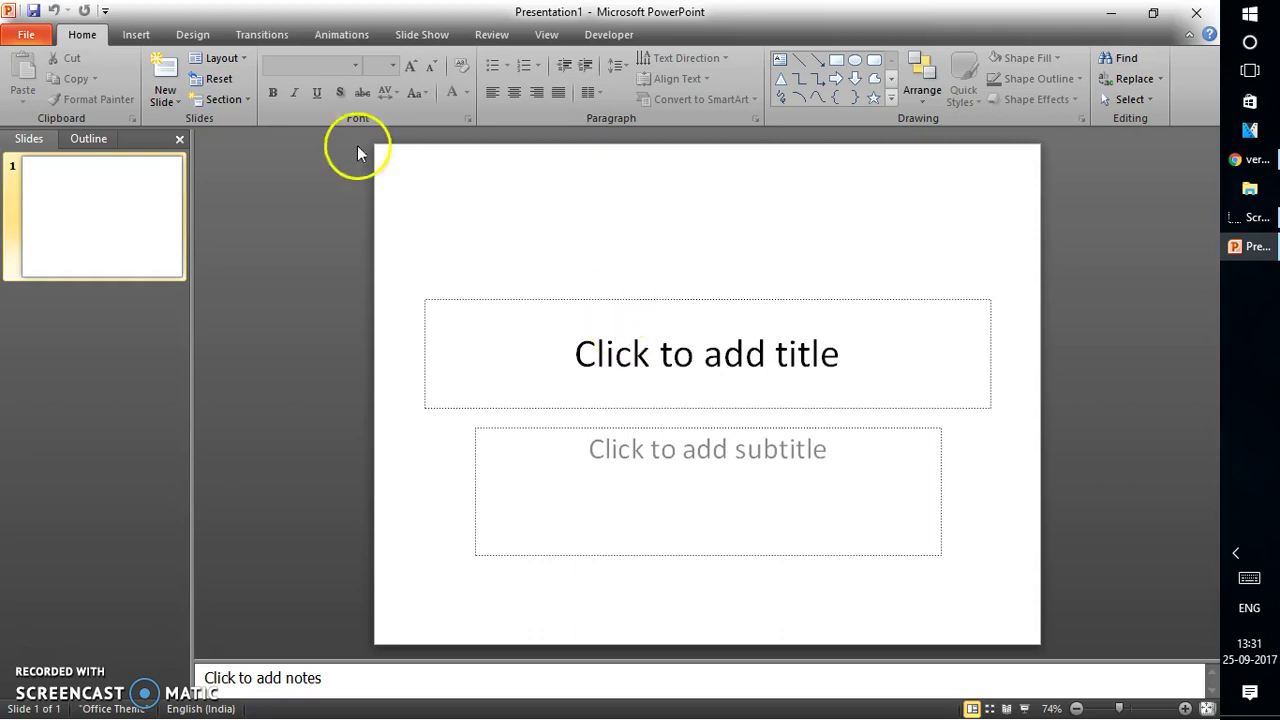
# Step: Show the New Photo Album choice under the Insert tab's Photo Album dropdown
pyautogui.click(143, 36)
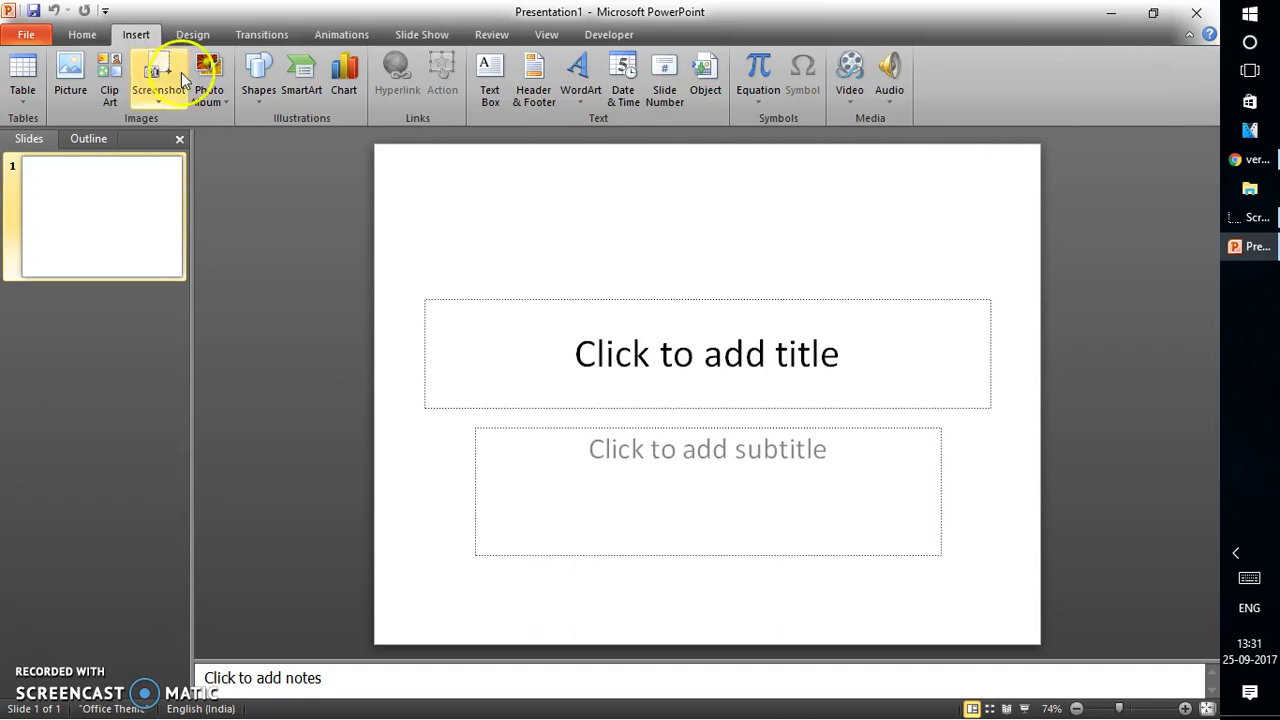
pyautogui.click(218, 102)
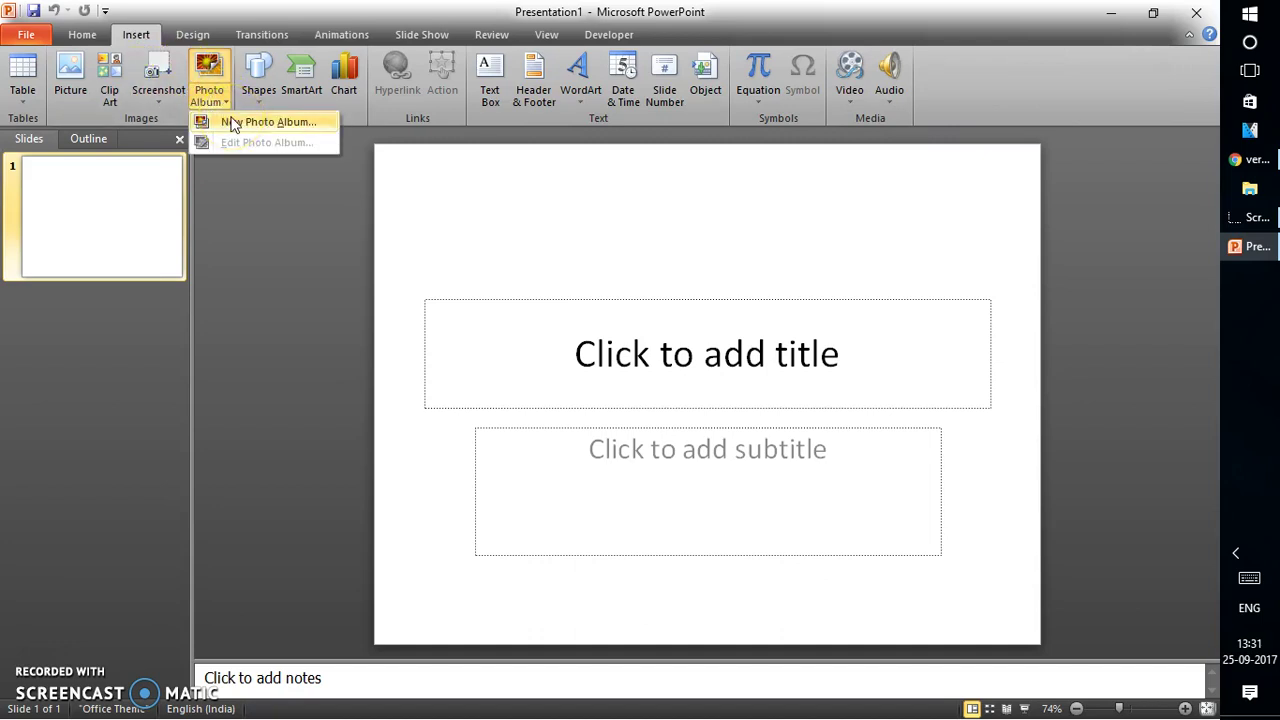
pyautogui.click(252, 123)
# Step: Start a new photo album with New Photo Album..
pyautogui.click(252, 121)
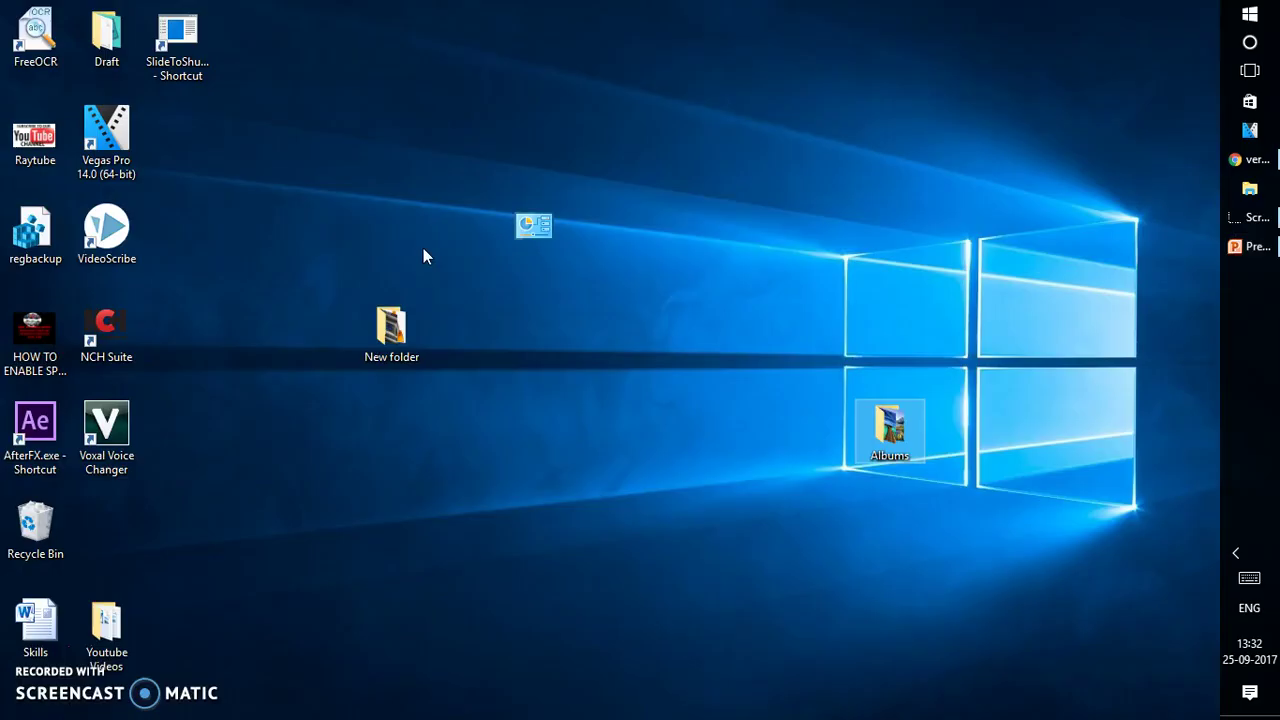
# Step: Browse from File/Disk to the Albums folder and select all its pictures
pyautogui.click(1248, 251)
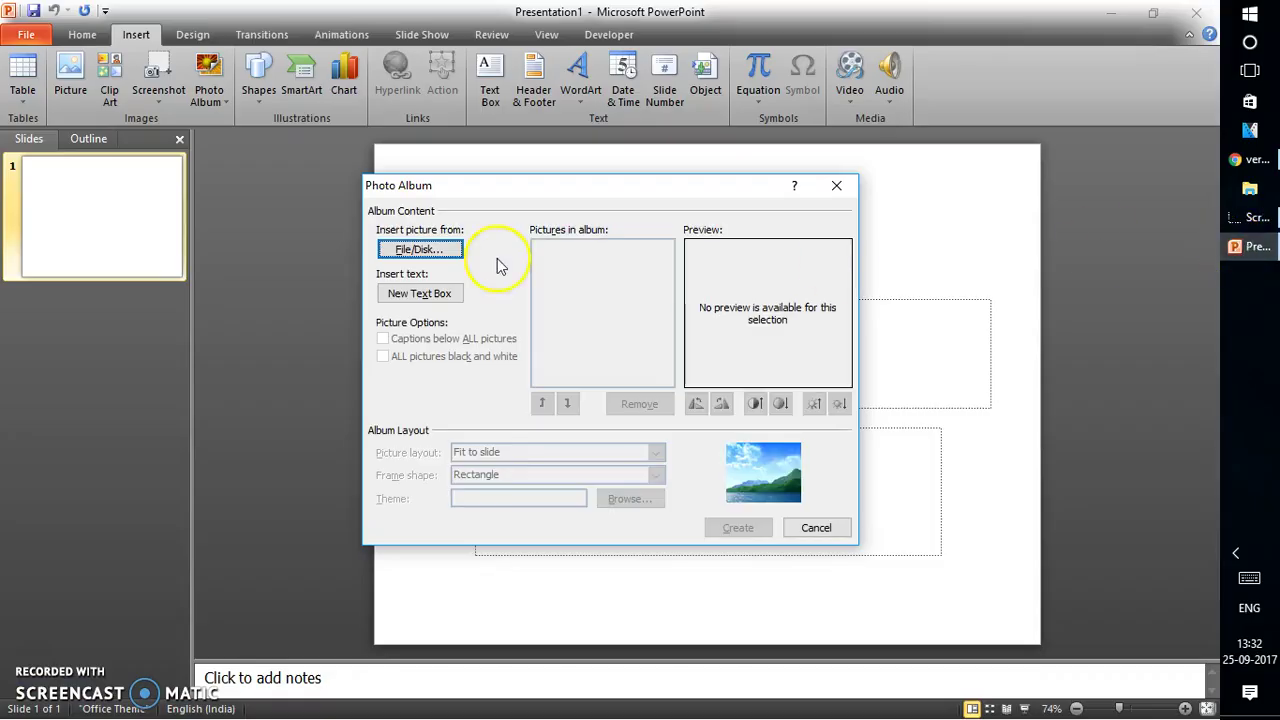
pyautogui.click(437, 258)
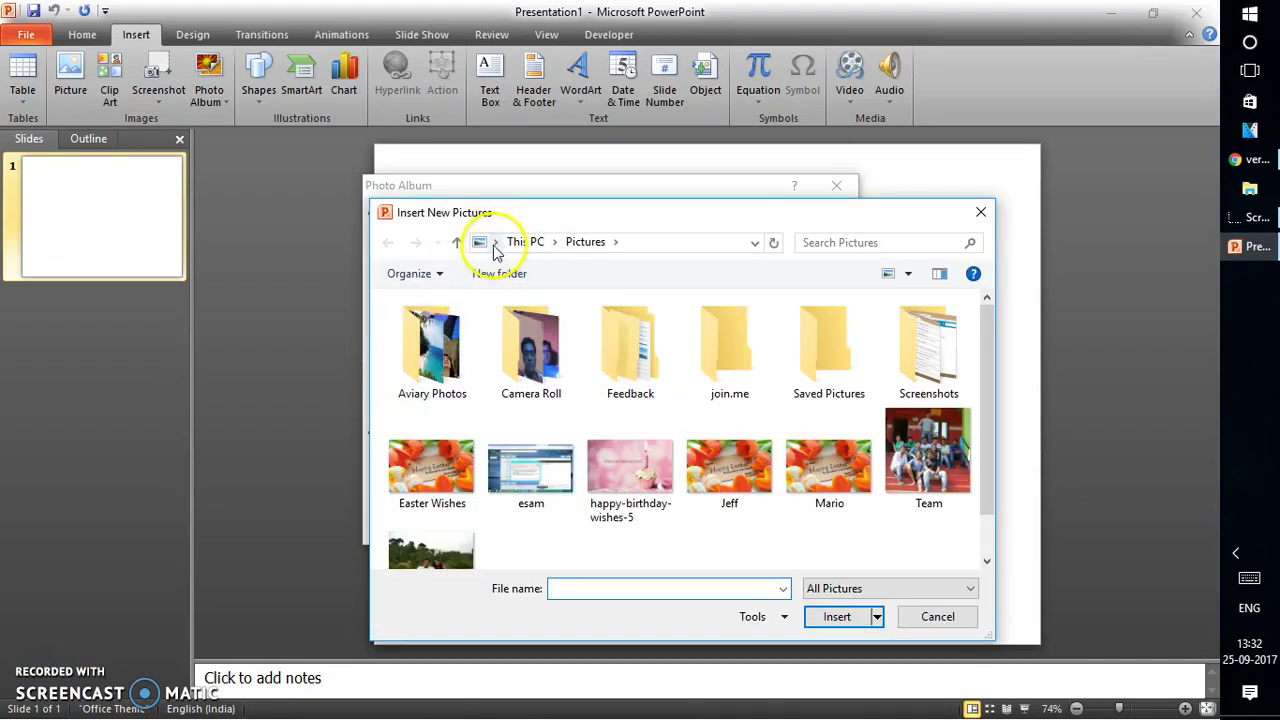
pyautogui.click(495, 242)
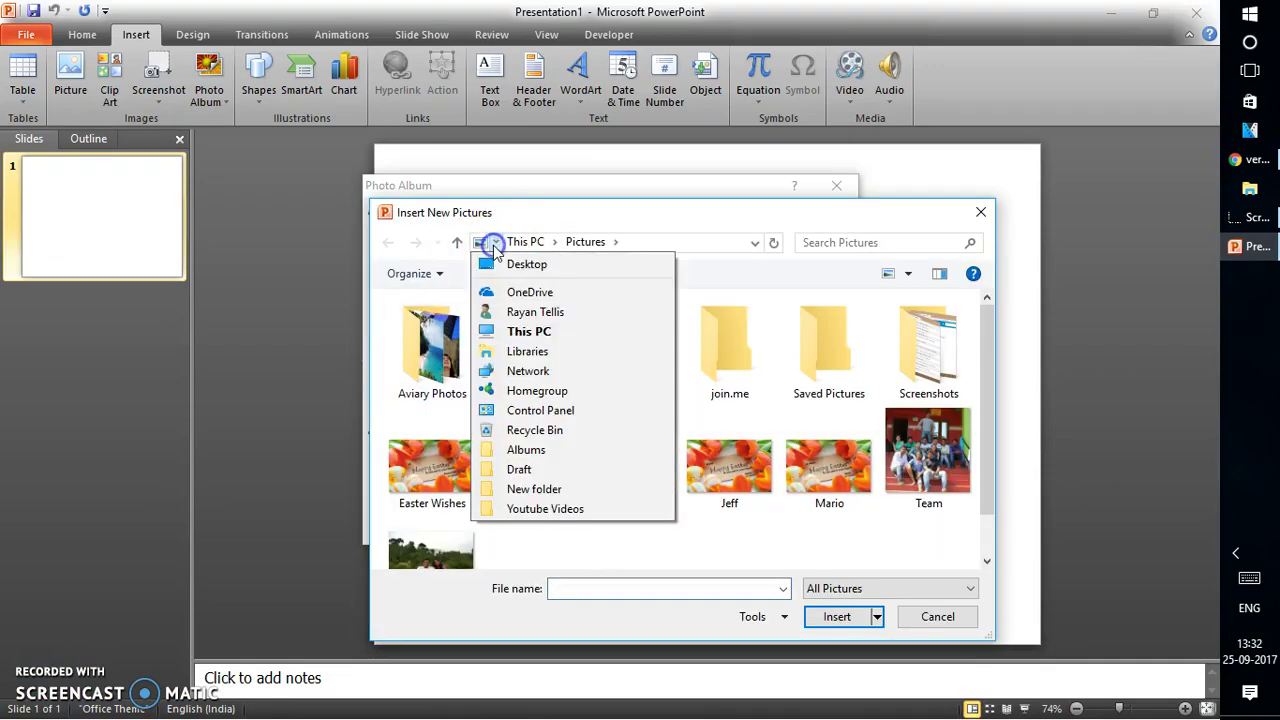
pyautogui.click(528, 452)
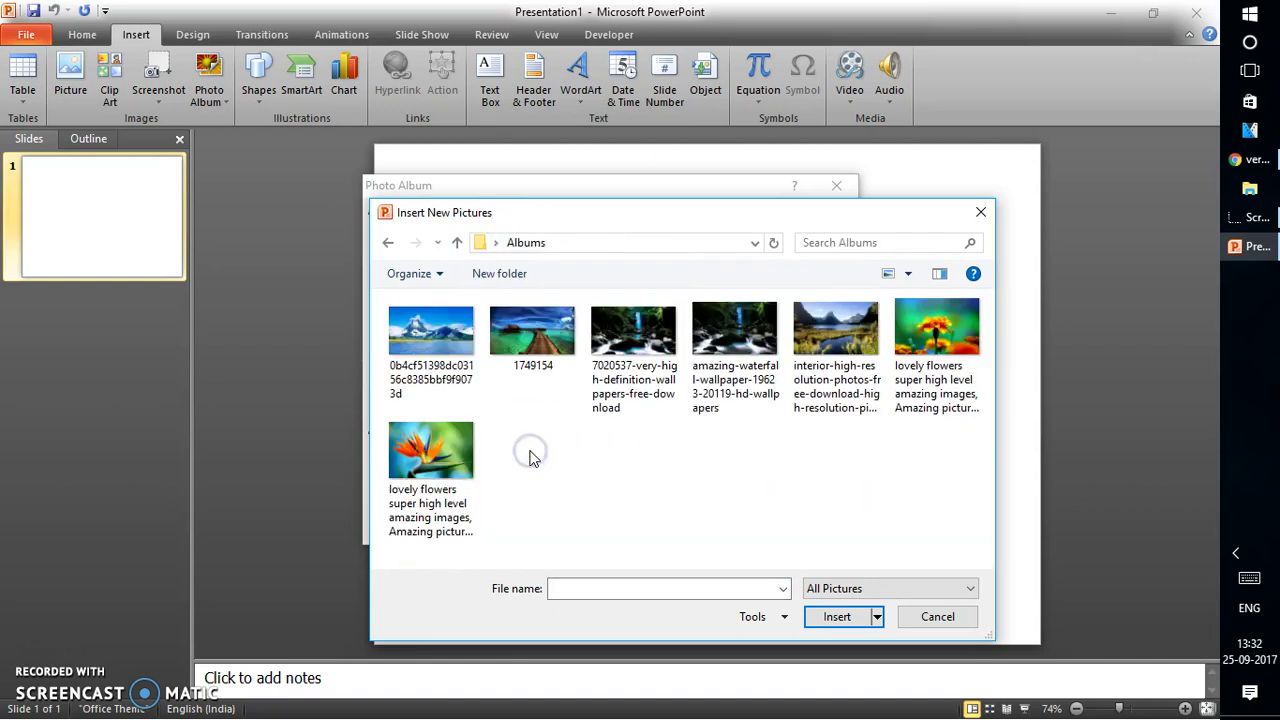
pyautogui.click(465, 376)
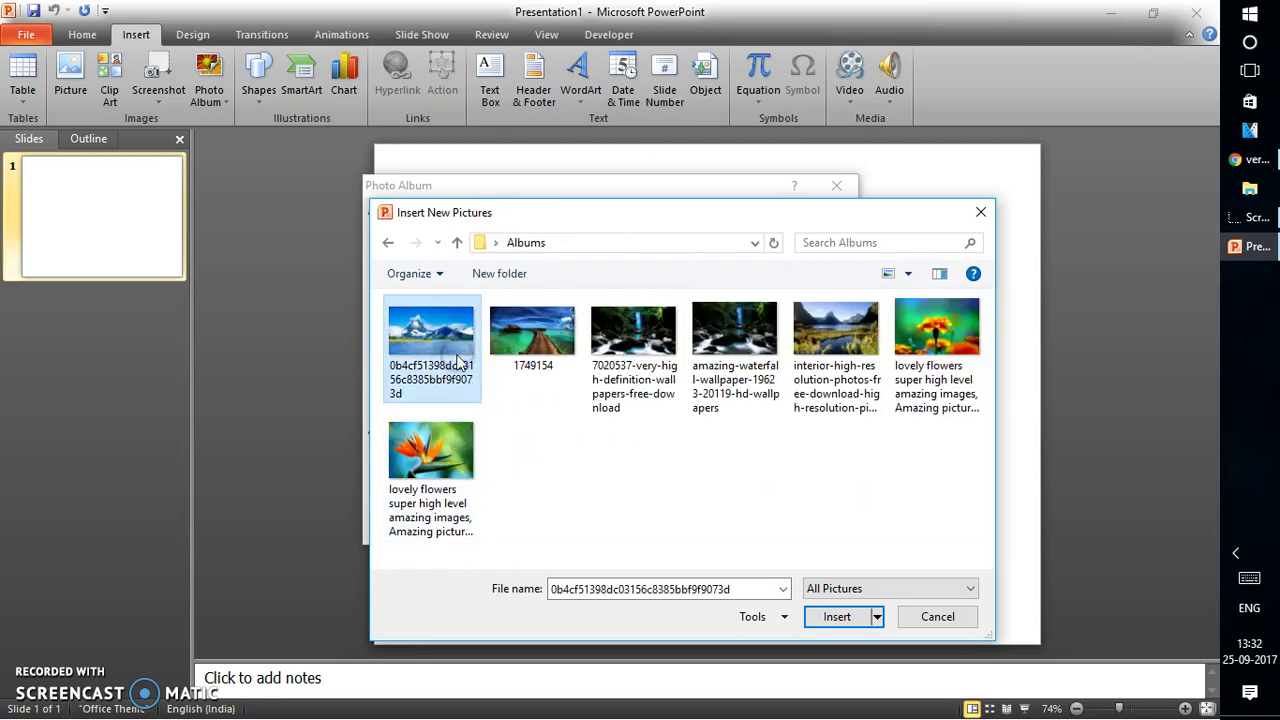
pyautogui.hotkey('ctrl', 'a')
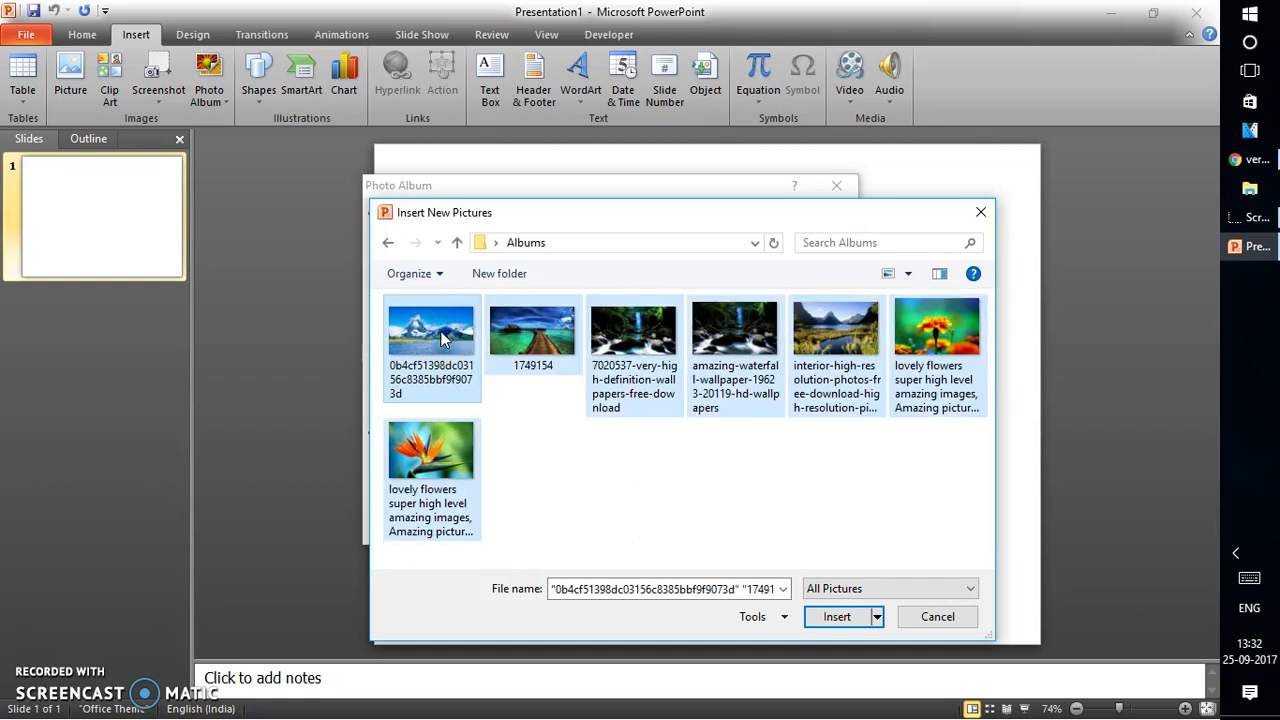
# Step: Reselect all seven pictures in the Albums folder
pyautogui.rightClick(517, 440)
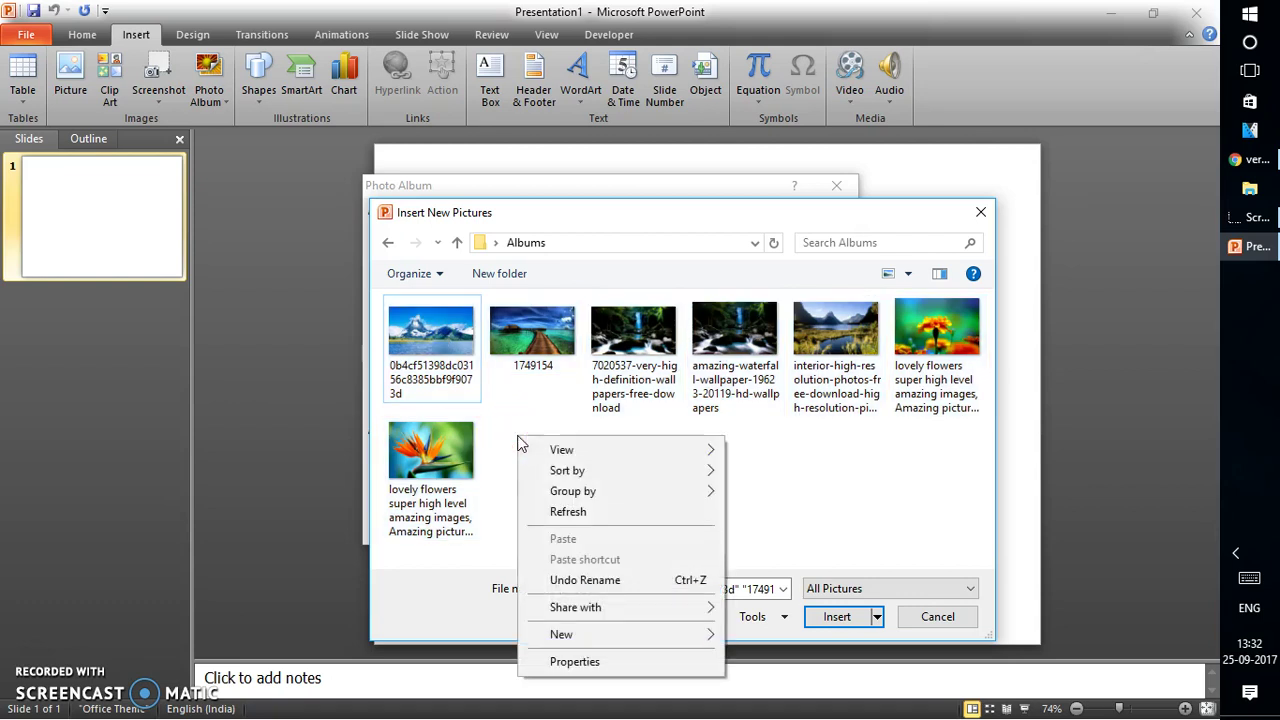
pyautogui.moveTo(528, 451)
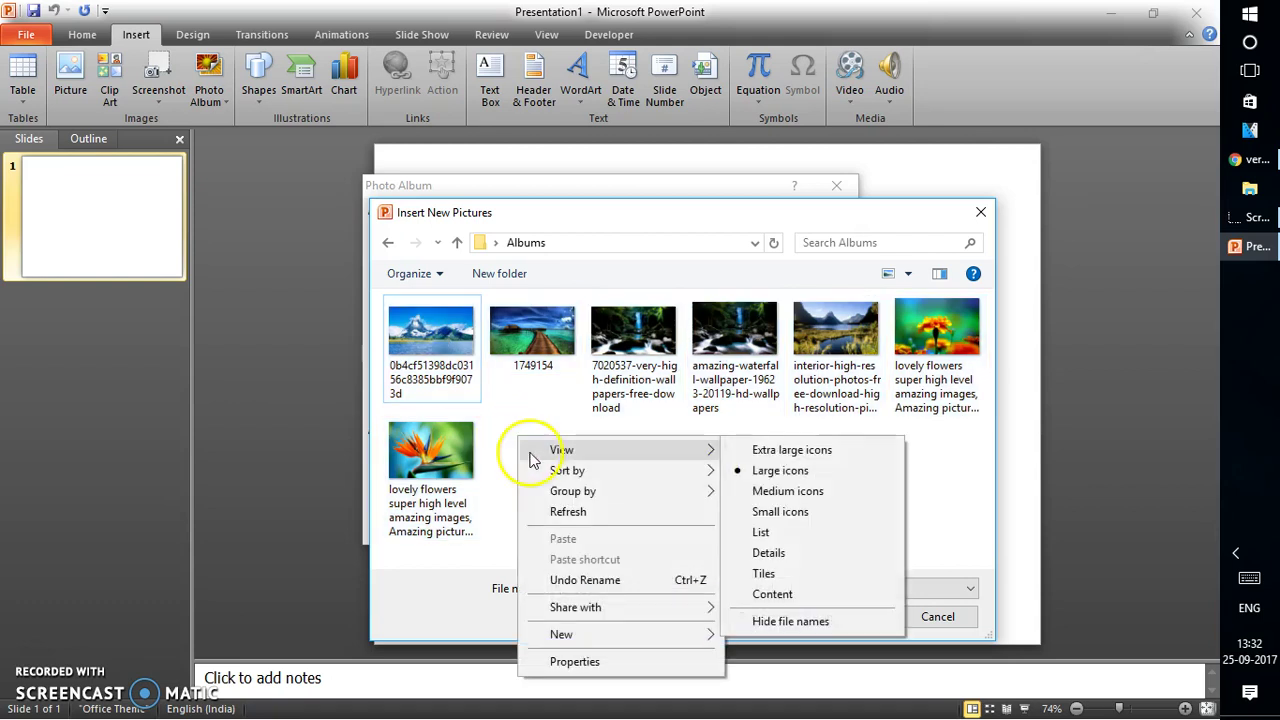
pyautogui.click(460, 362)
pyautogui.hotkey('ctrl', 'a')
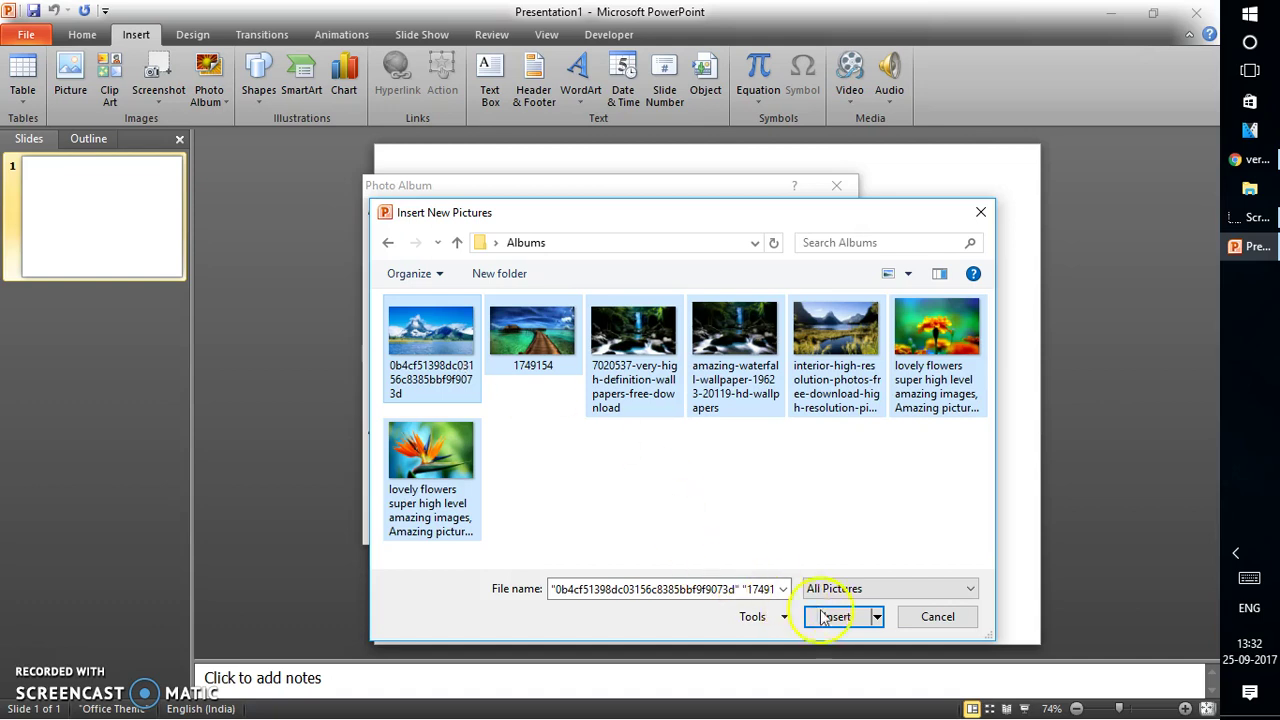
# Step: Insert the seven selected Albums pictures into the photo album list
pyautogui.click(877, 617)
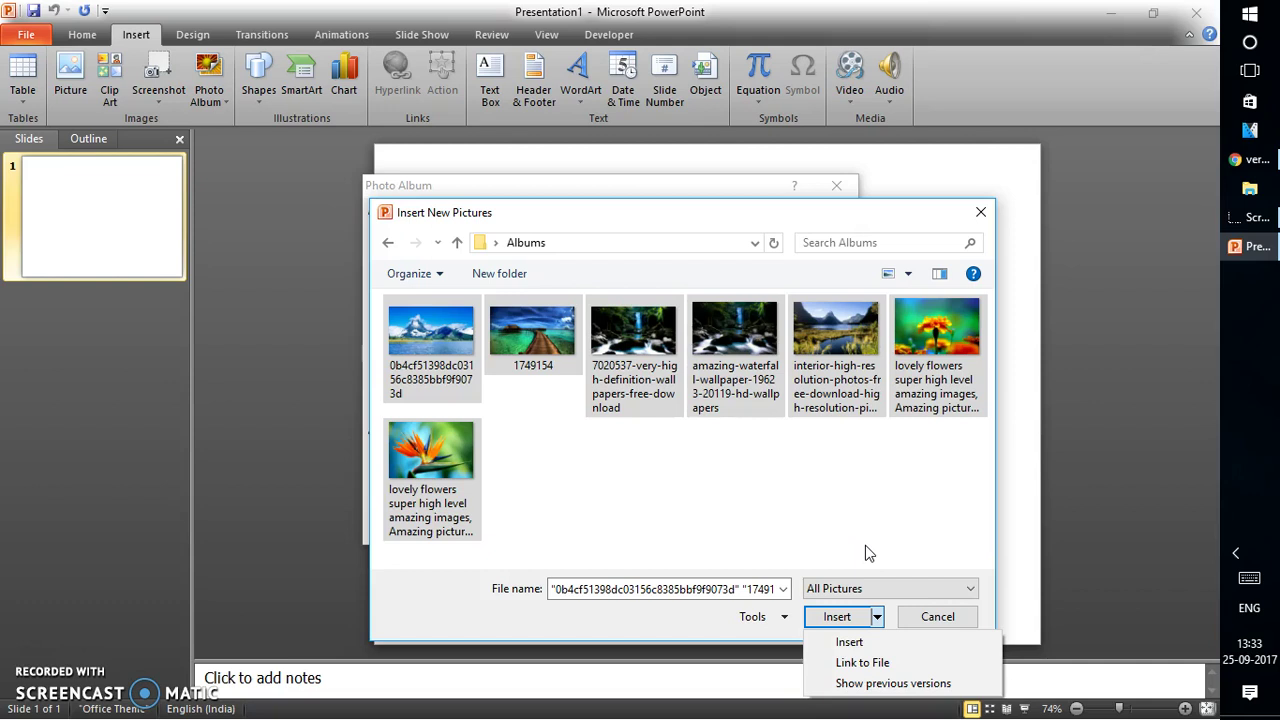
pyautogui.click(849, 642)
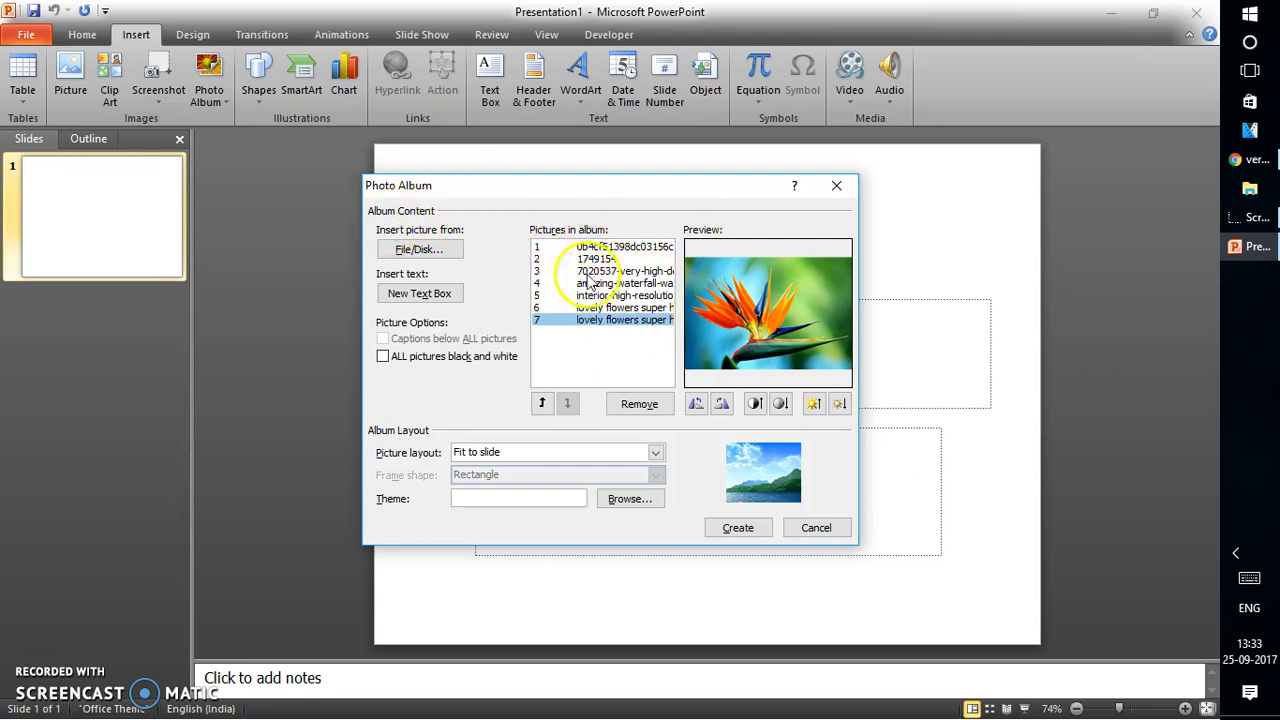
# Step: Select the pier picture 1749154 and rotate it a full turn back upright
pyautogui.click(598, 247)
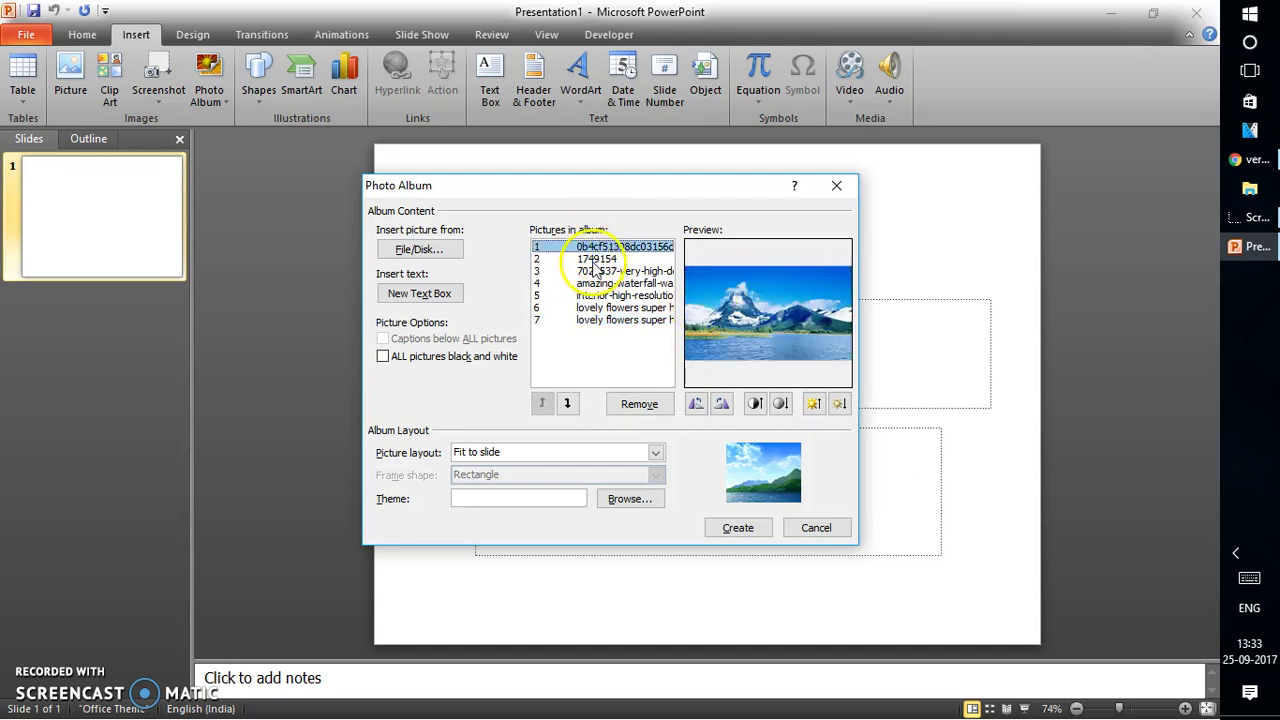
pyautogui.click(598, 259)
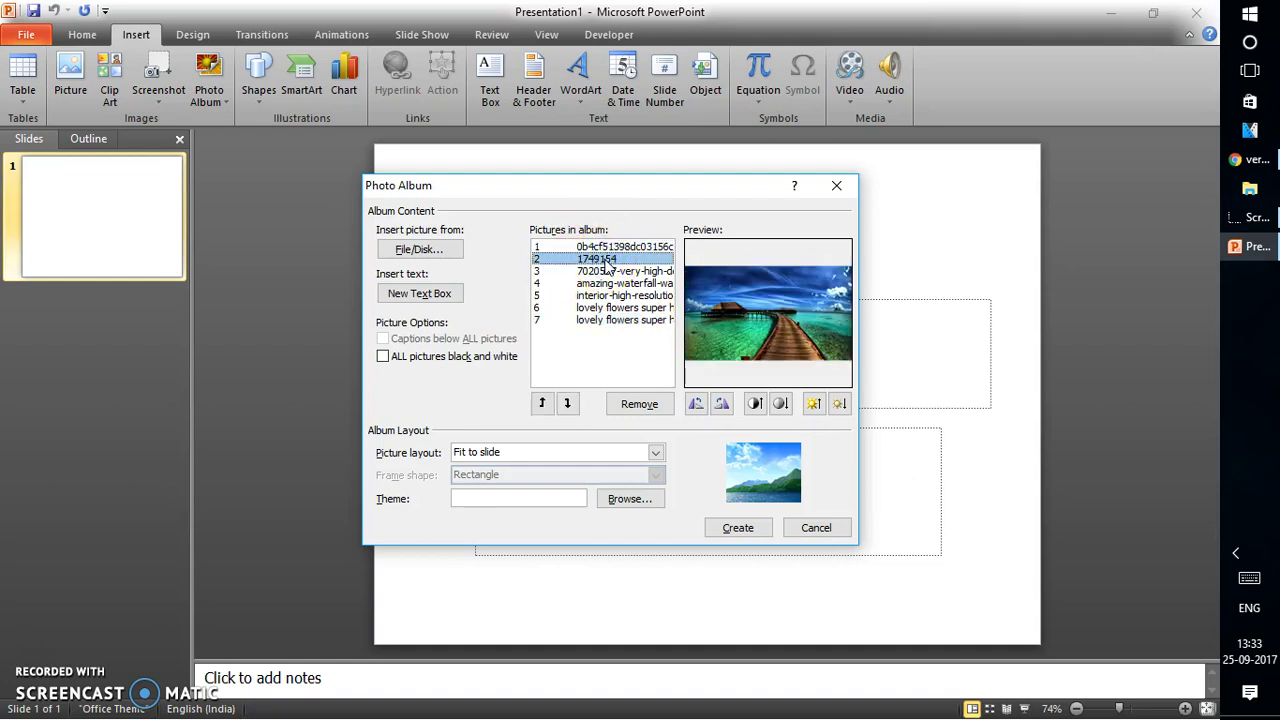
pyautogui.click(695, 404)
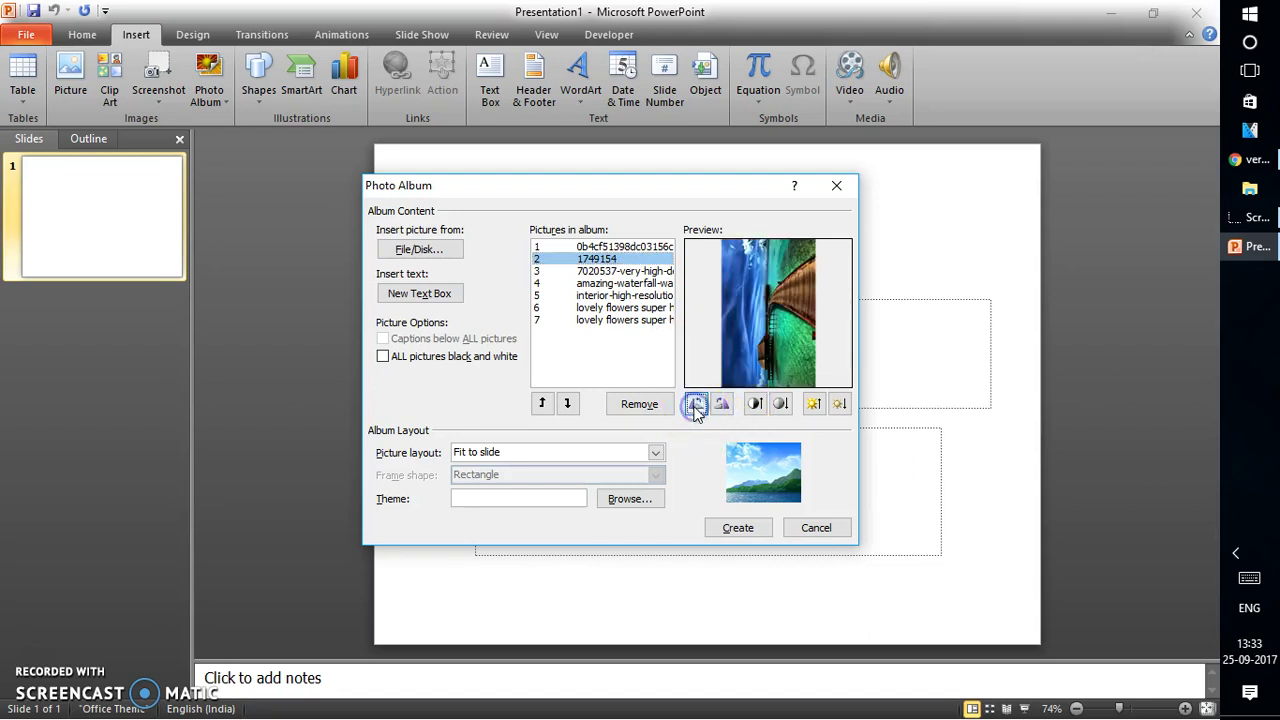
pyautogui.click(695, 404)
pyautogui.click(695, 404)
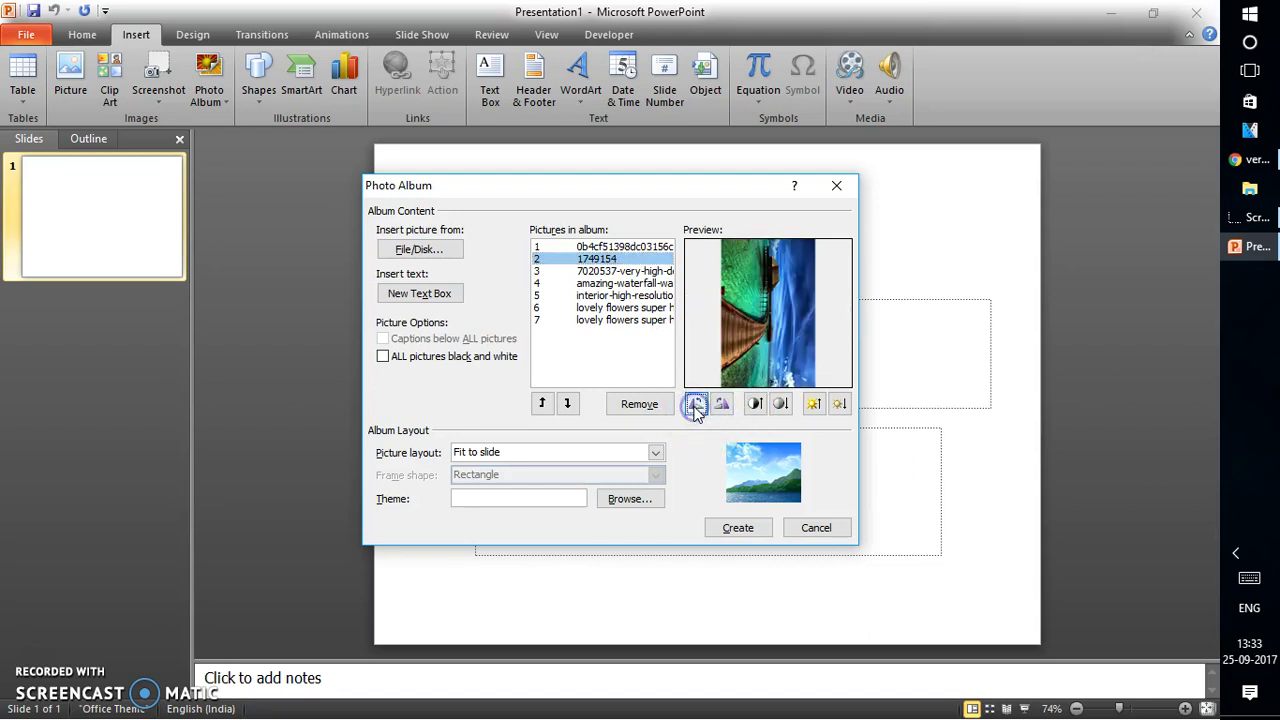
pyautogui.click(695, 404)
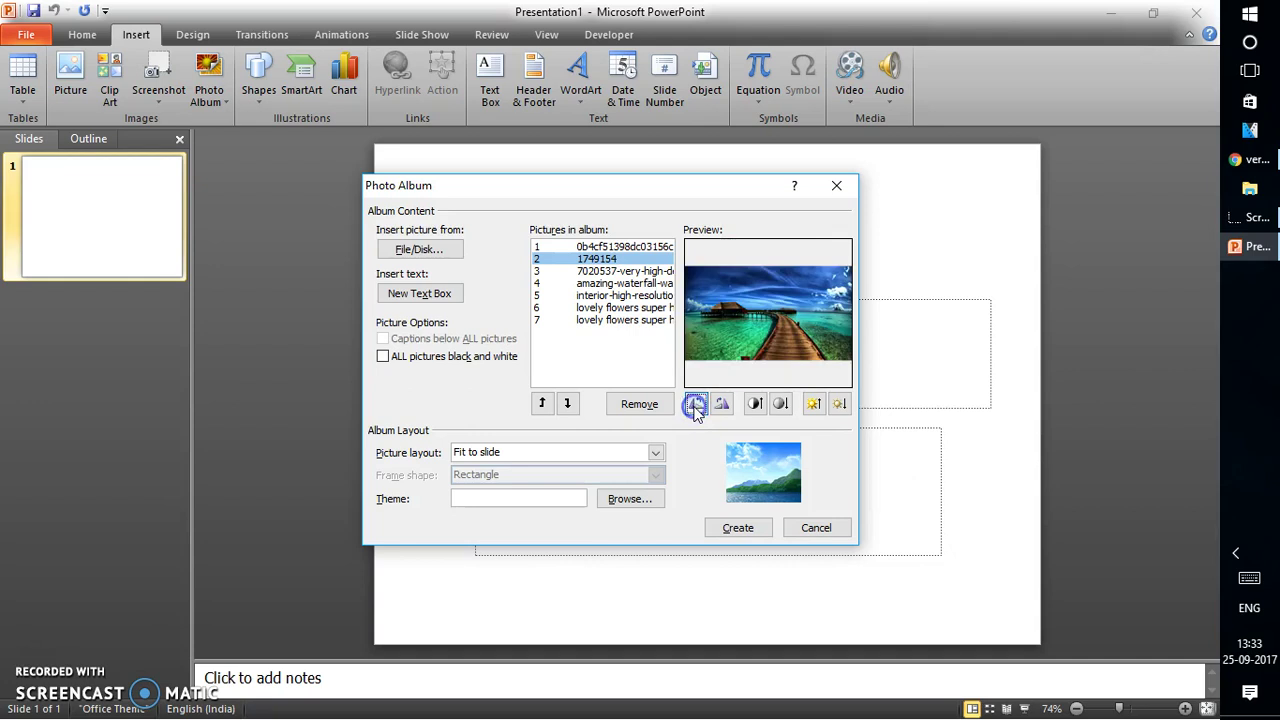
# Step: Raise the pier picture's contrast several steps and brighten it slightly
pyautogui.click(757, 404)
pyautogui.click(757, 404)
pyautogui.click(757, 404)
pyautogui.click(757, 404)
pyautogui.click(757, 404)
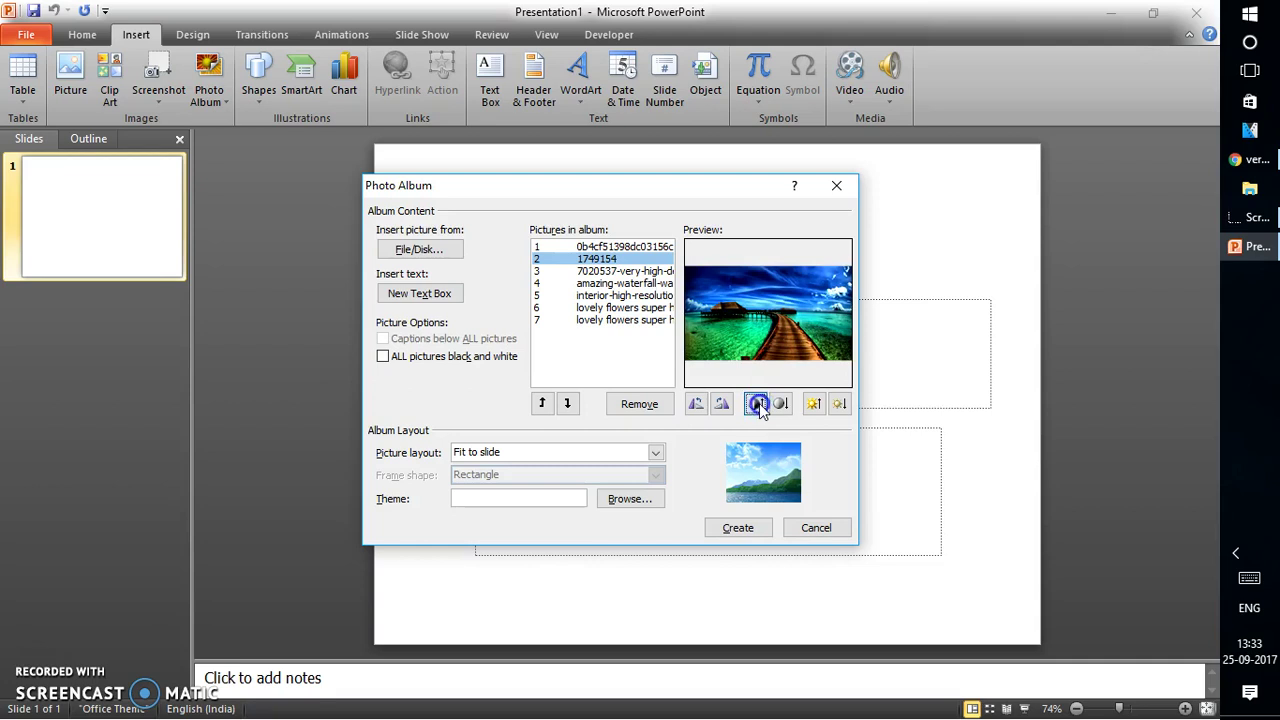
pyautogui.click(775, 406)
pyautogui.click(814, 404)
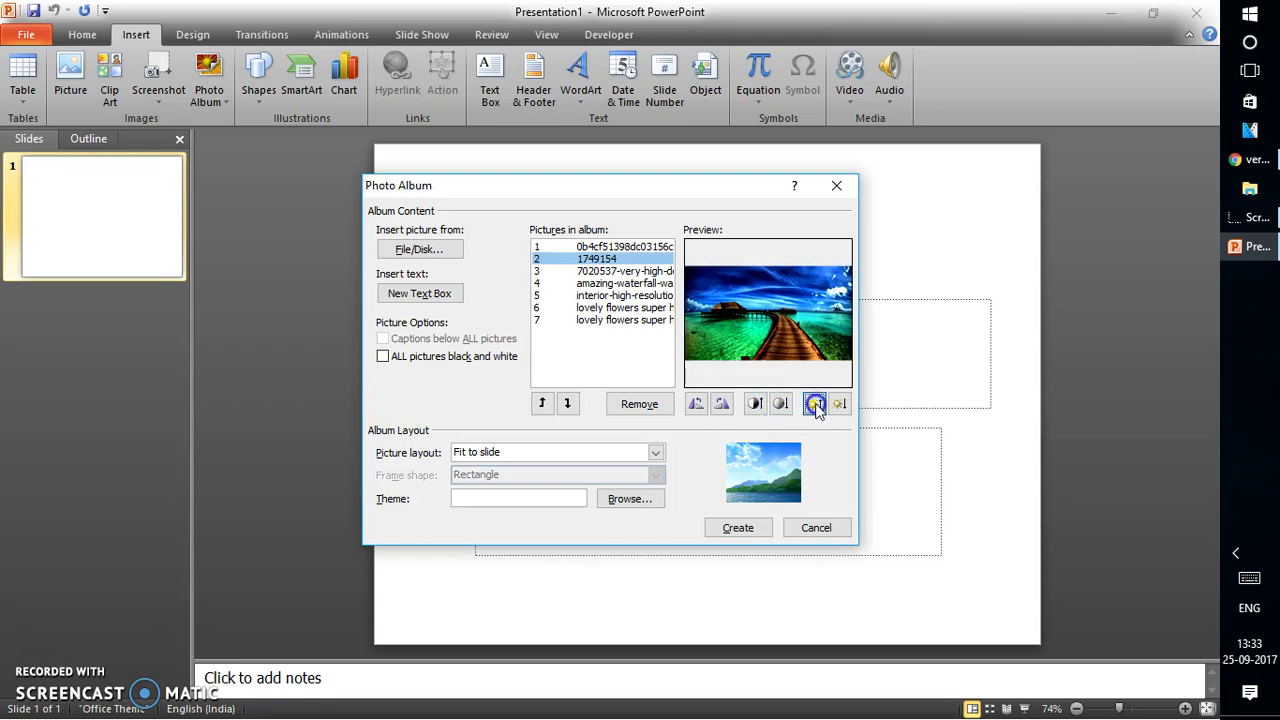
pyautogui.click(815, 404)
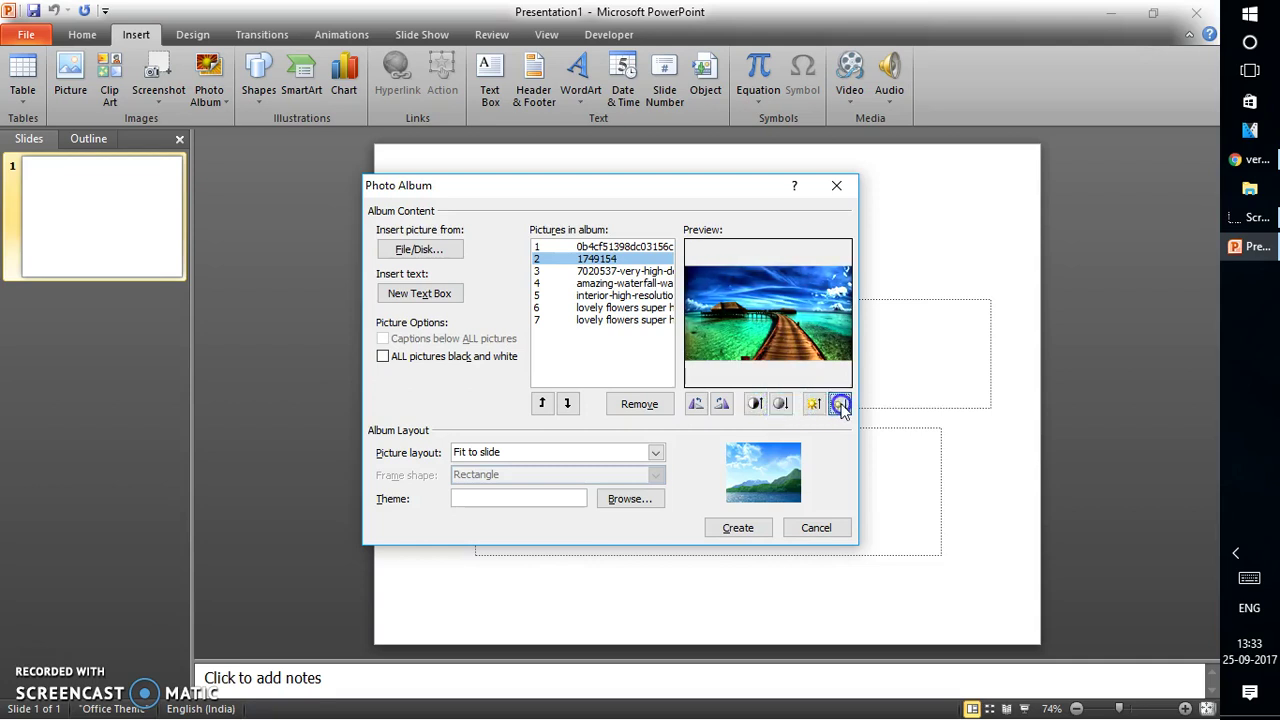
pyautogui.click(756, 400)
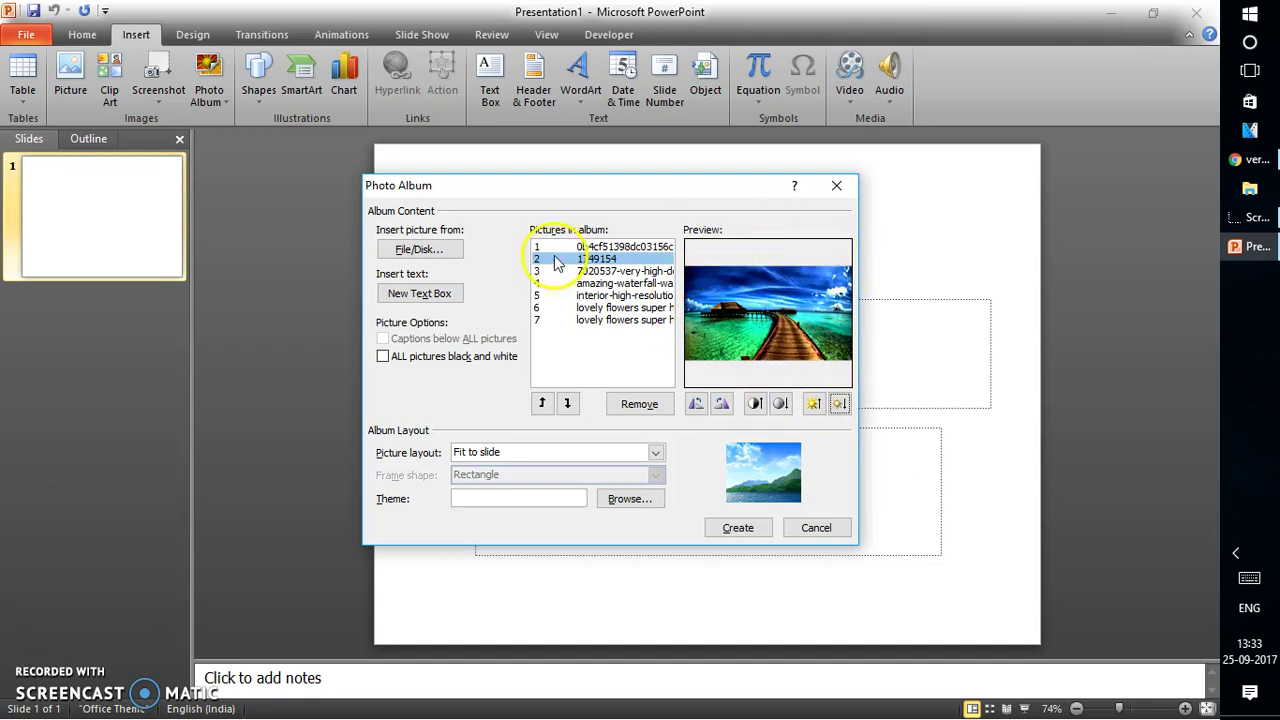
# Step: Add a Text Box entry to the album, then remove it again
pyautogui.click(446, 300)
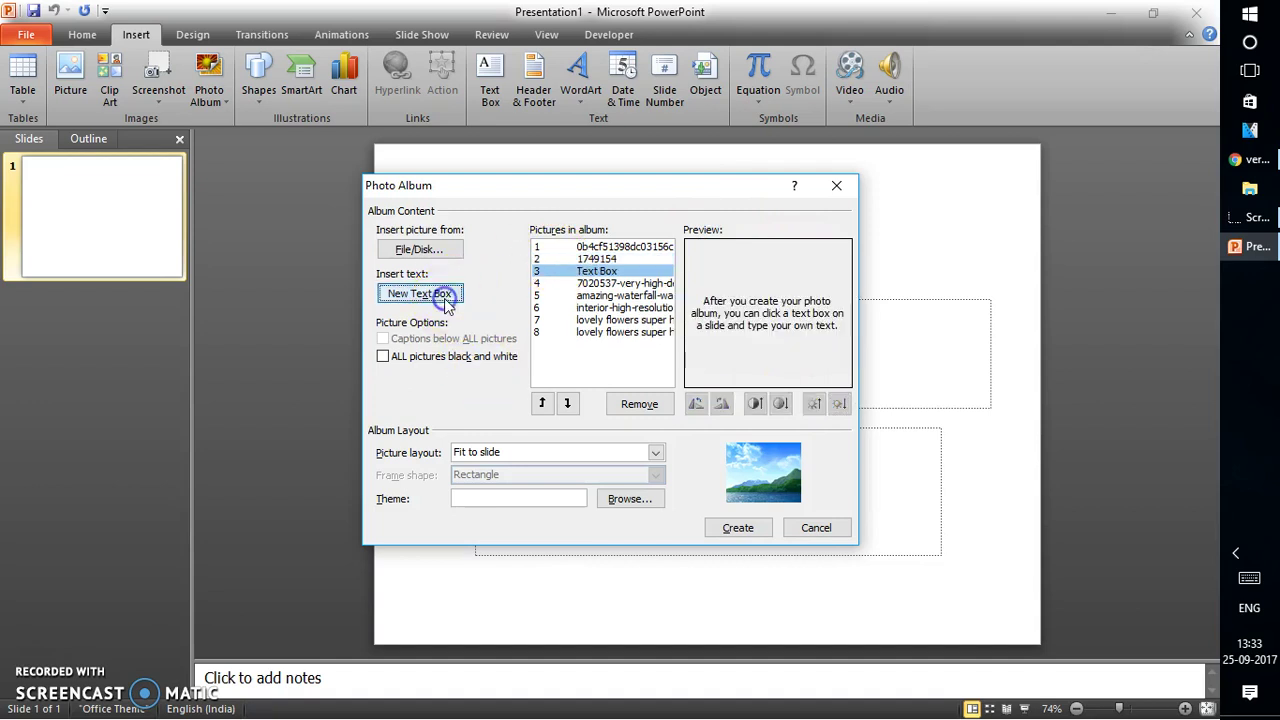
pyautogui.click(595, 273)
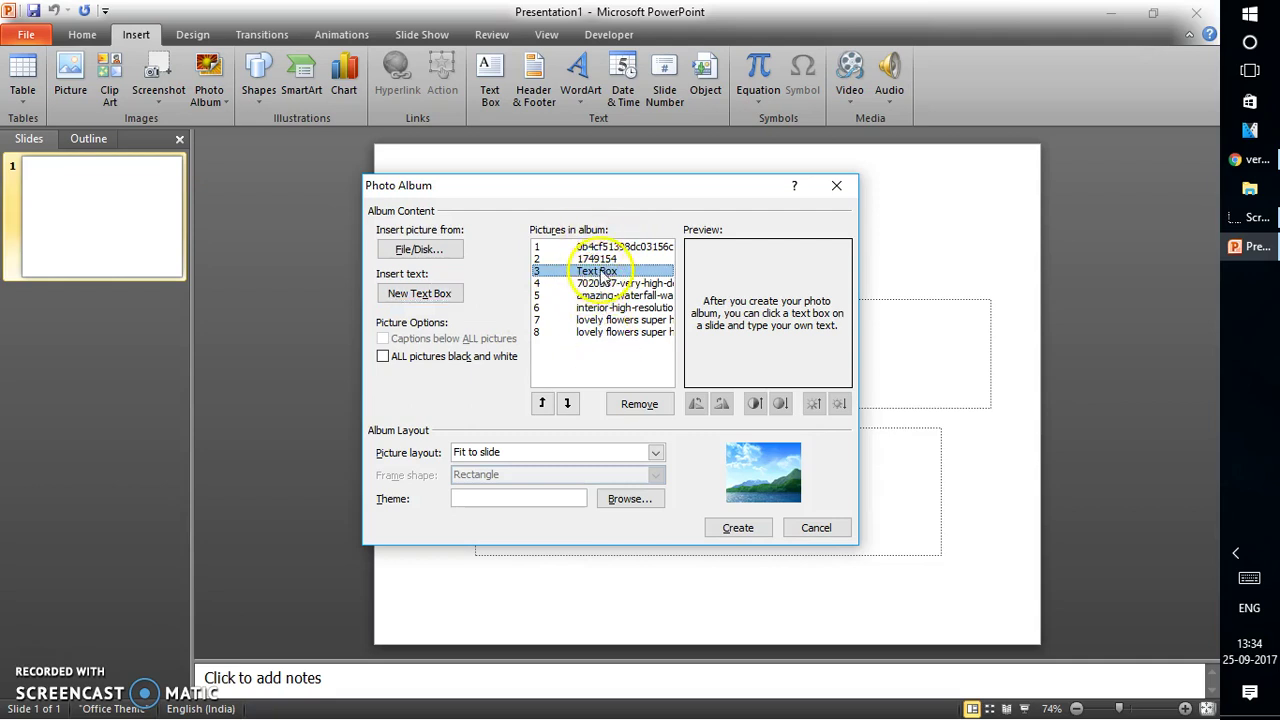
pyautogui.click(637, 403)
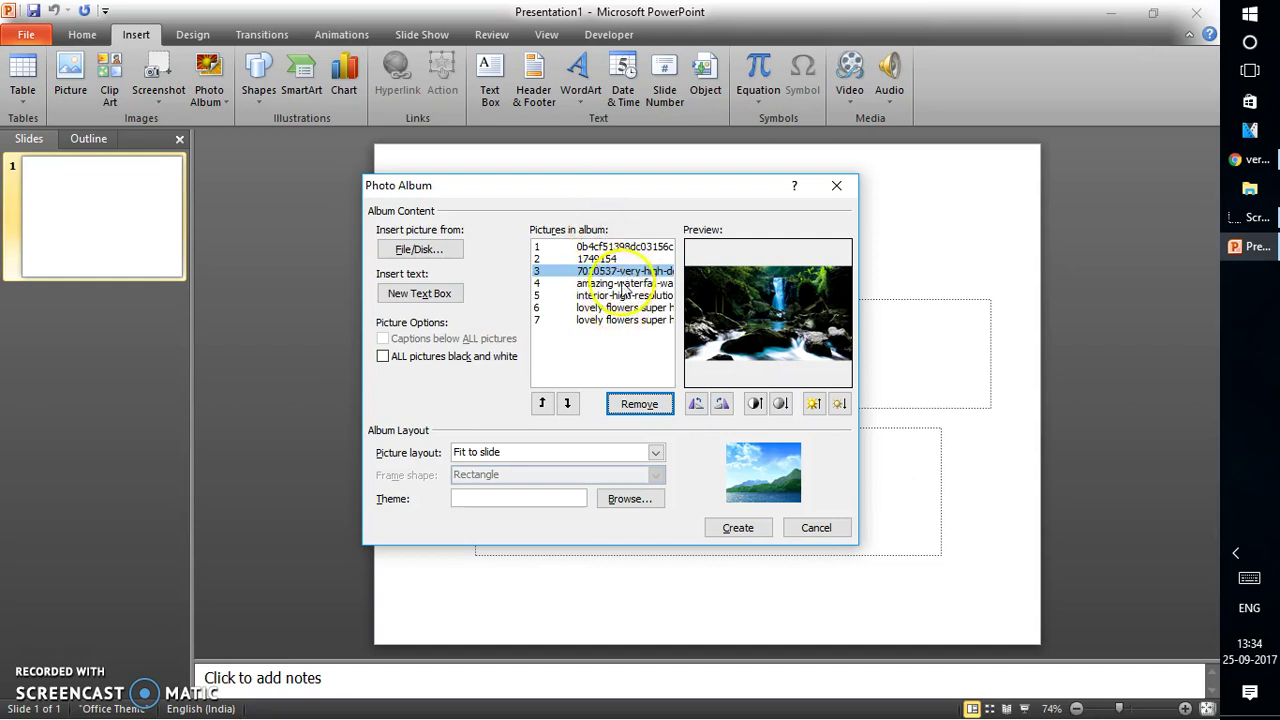
# Step: Move the amazing waterfall picture up three places to first position
pyautogui.click(615, 283)
pyautogui.click(545, 404)
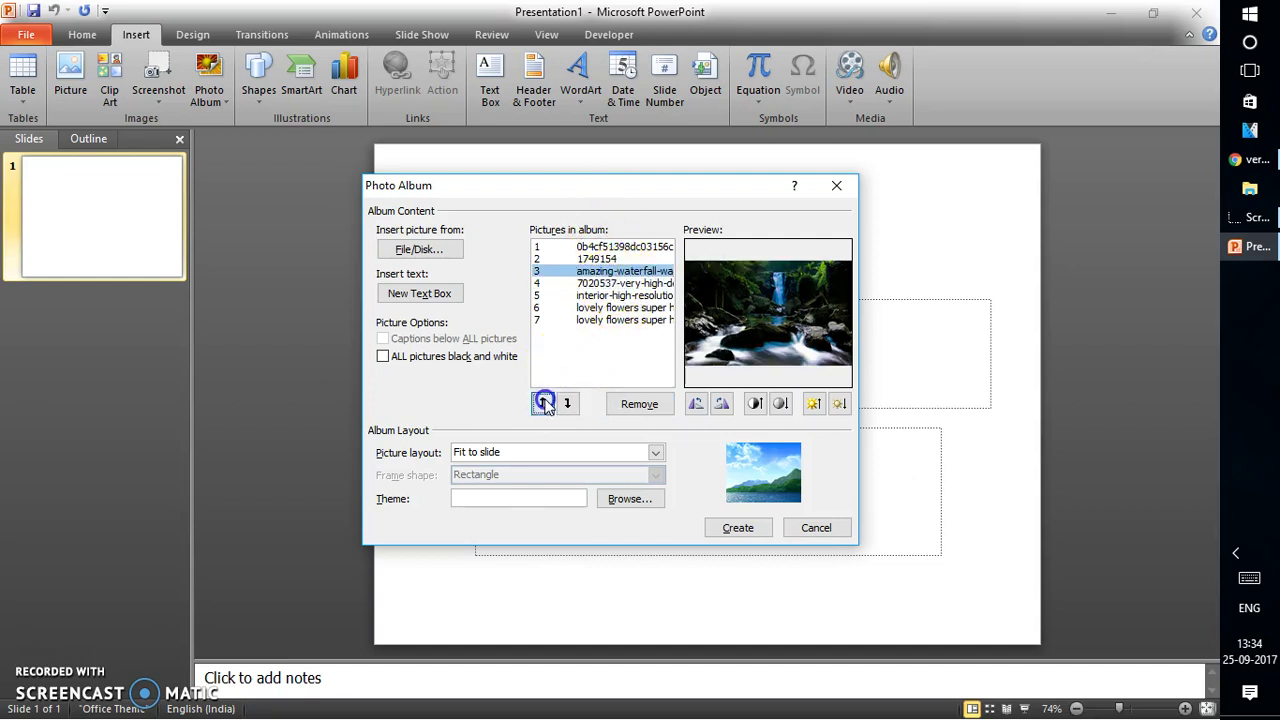
pyautogui.click(545, 404)
pyautogui.click(545, 404)
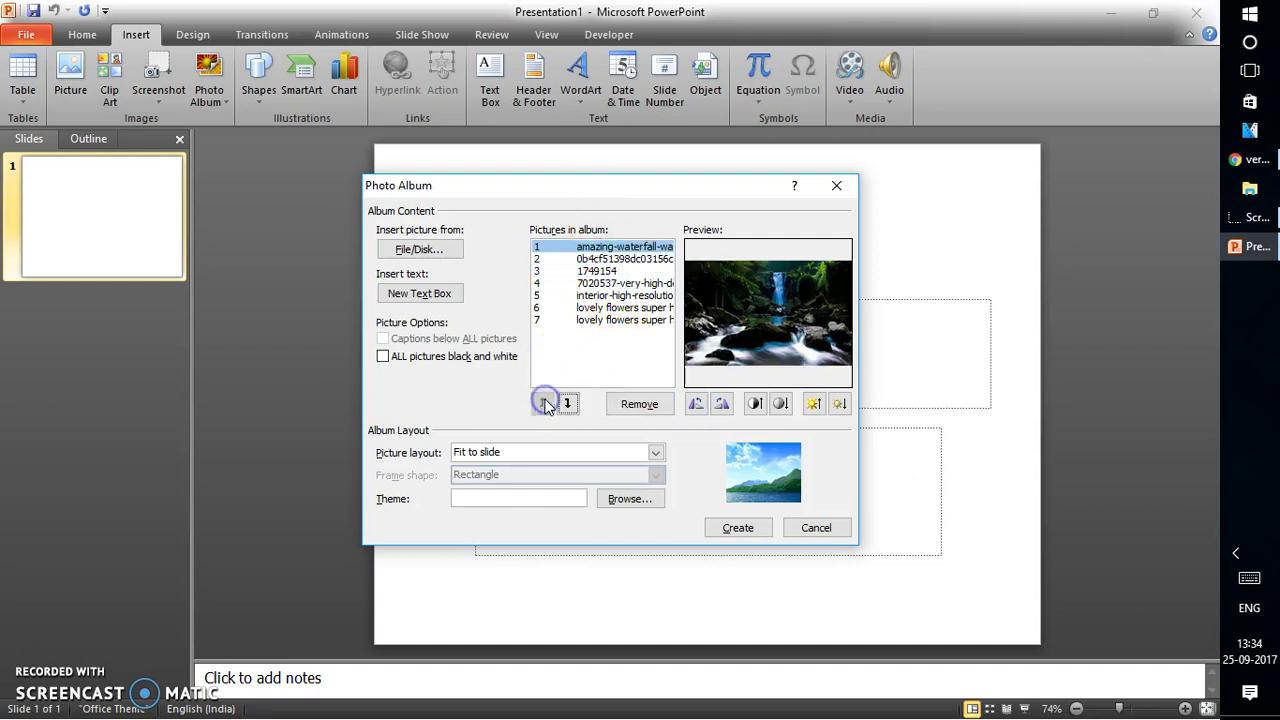
pyautogui.click(612, 253)
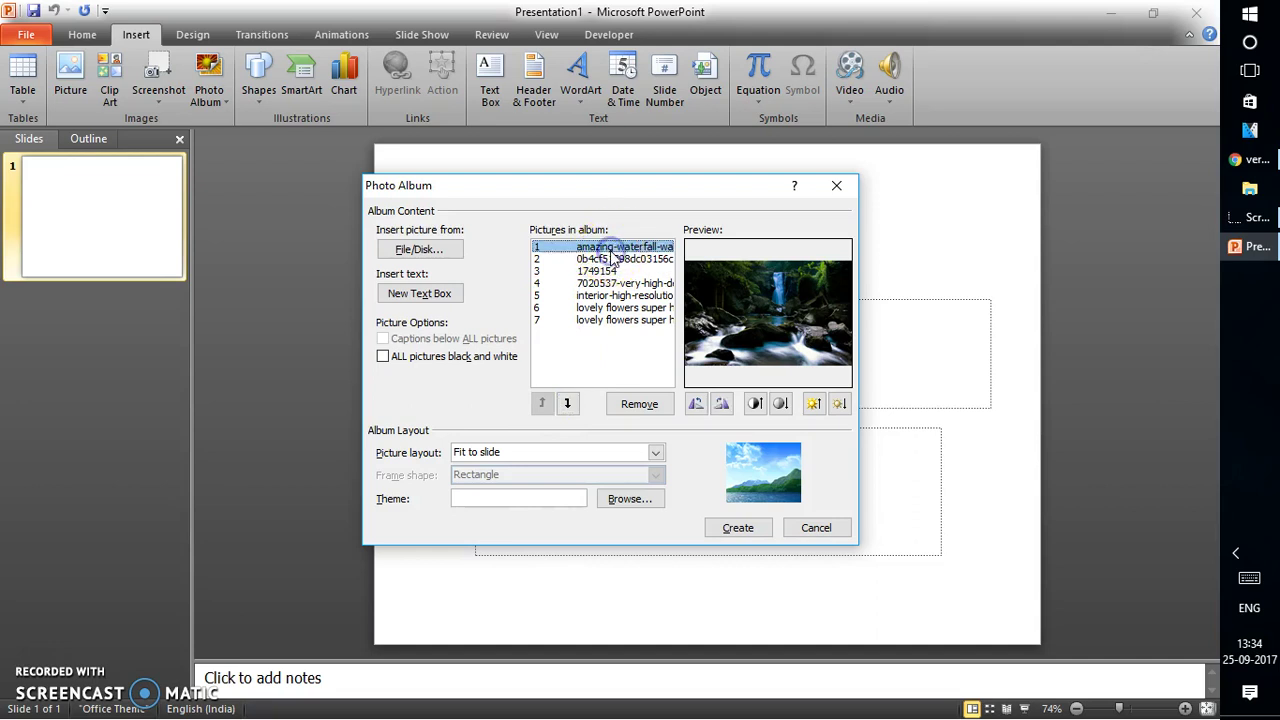
pyautogui.click(611, 259)
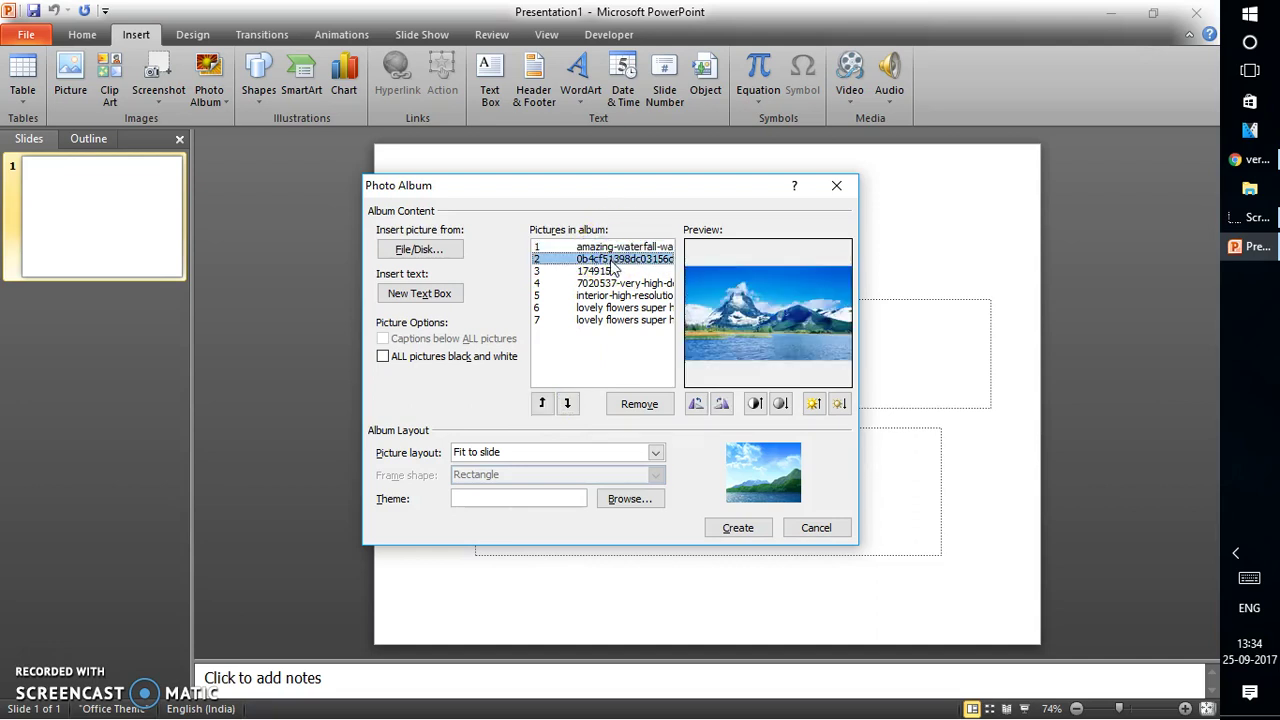
# Step: Preview all pictures in black and white, then switch them back to colour
pyautogui.click(386, 362)
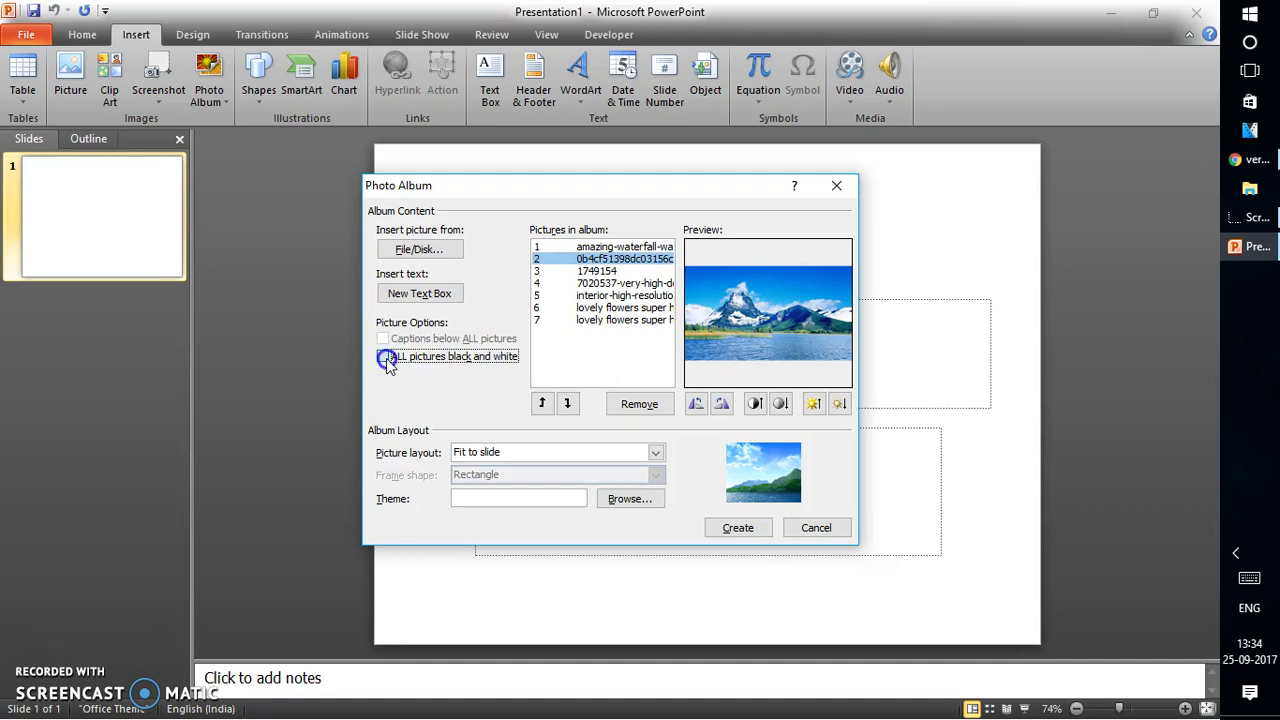
pyautogui.click(604, 272)
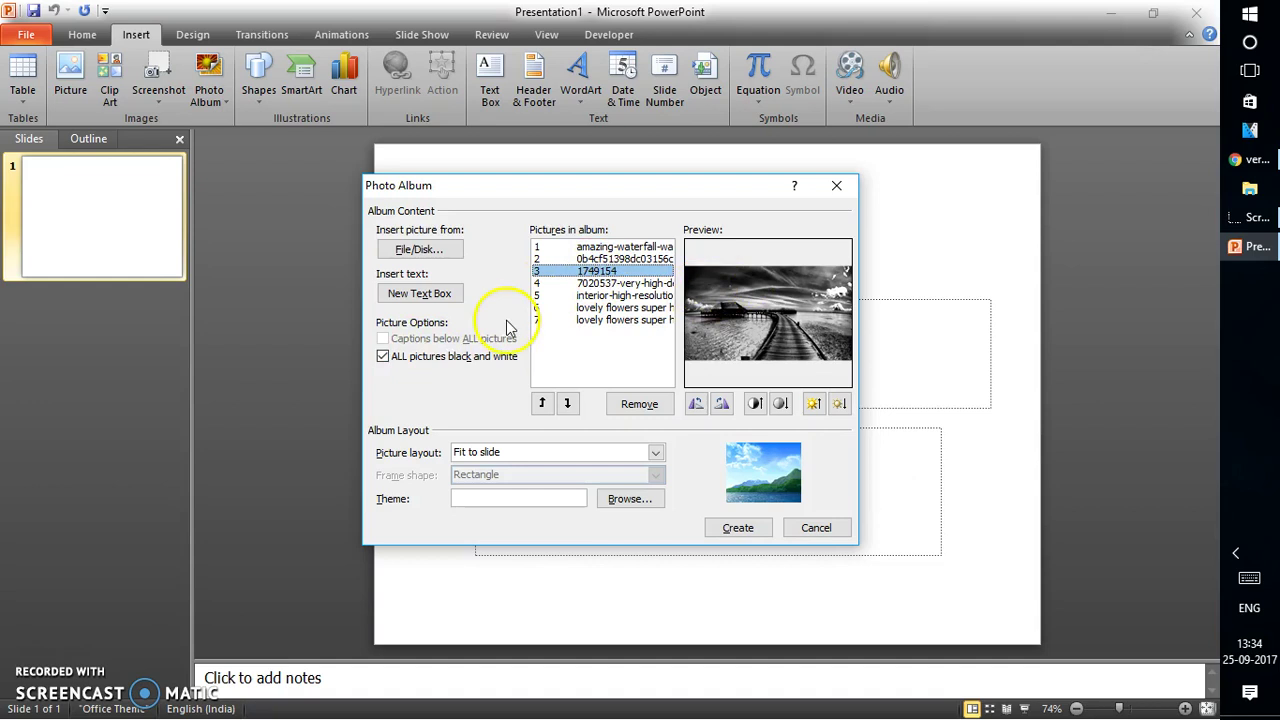
pyautogui.click(383, 357)
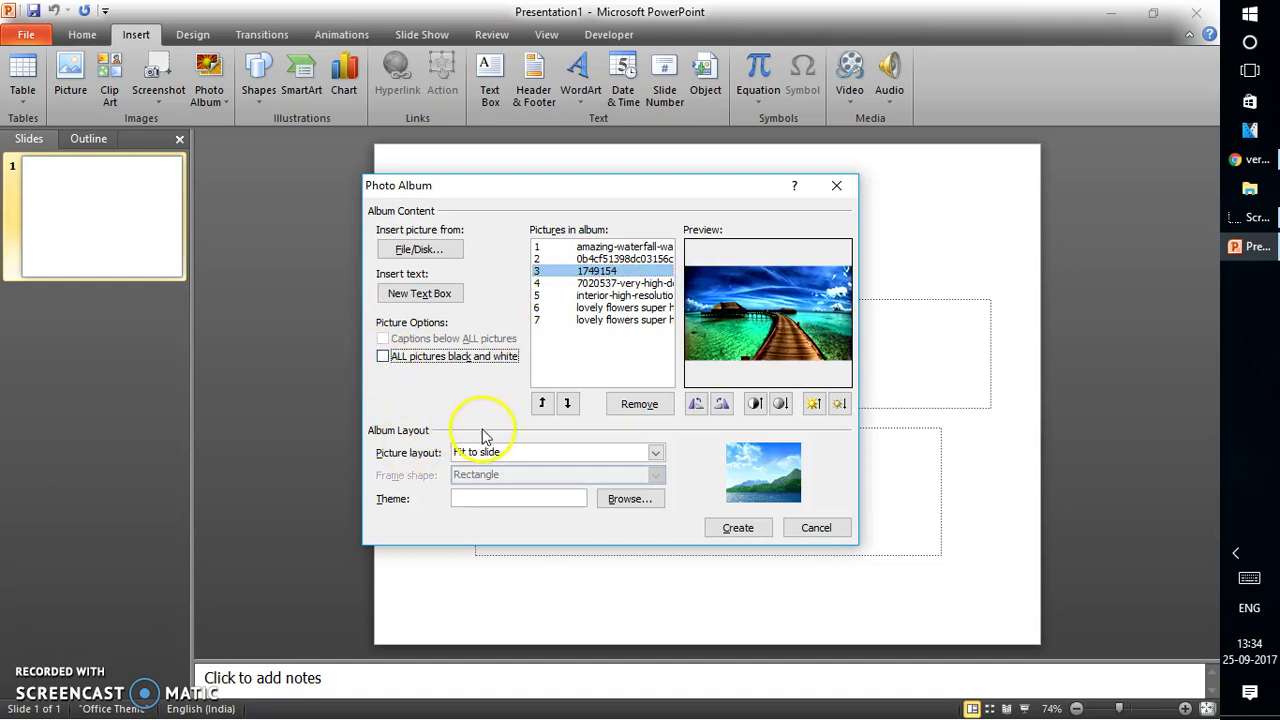
pyautogui.click(632, 455)
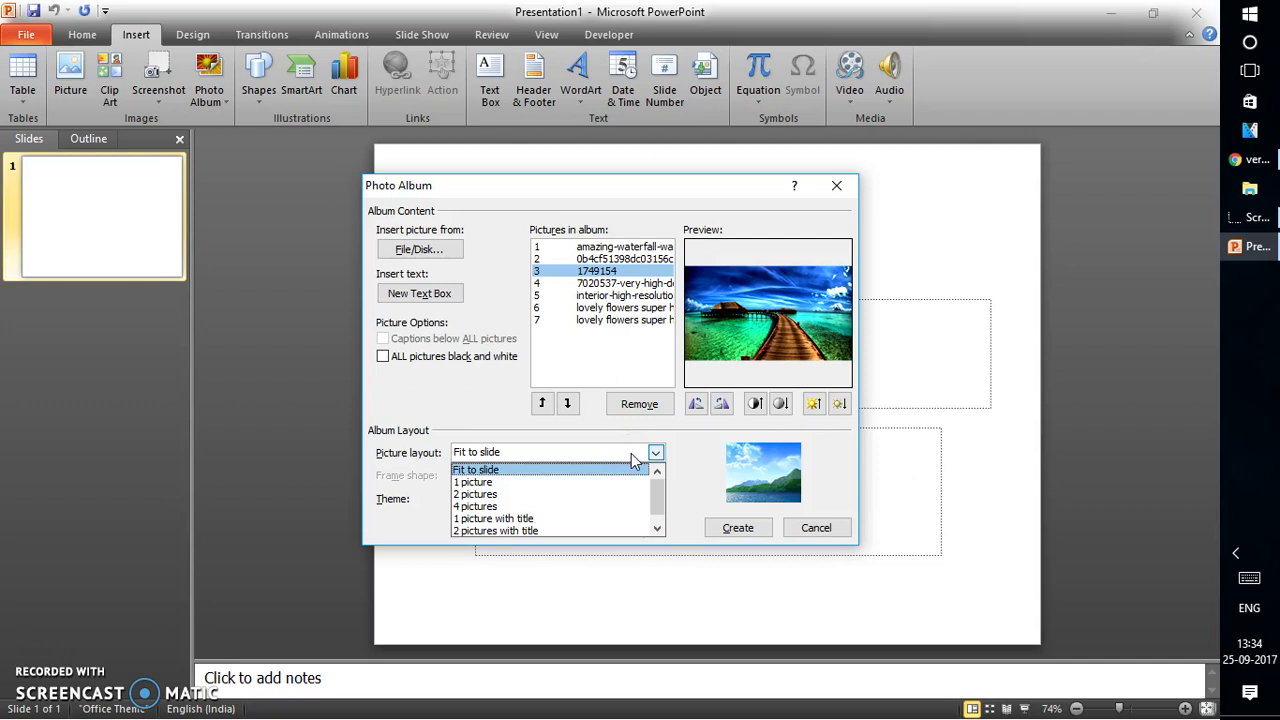
# Step: Choose the 4 pictures layout with Center Shadow Rectangle frames
pyautogui.moveTo(530, 483)
pyautogui.mouseDown()
pyautogui.moveTo(525, 497)
pyautogui.moveTo(523, 483)
pyautogui.mouseUp()
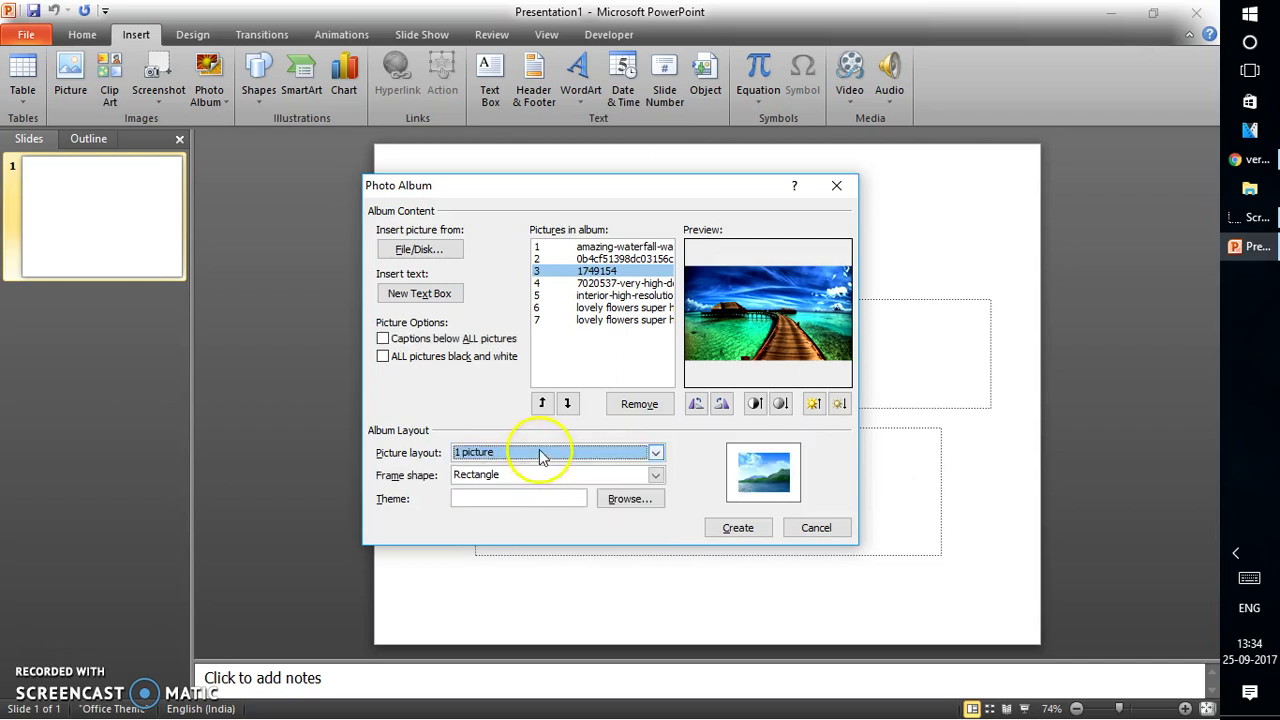
pyautogui.click(541, 456)
pyautogui.click(506, 481)
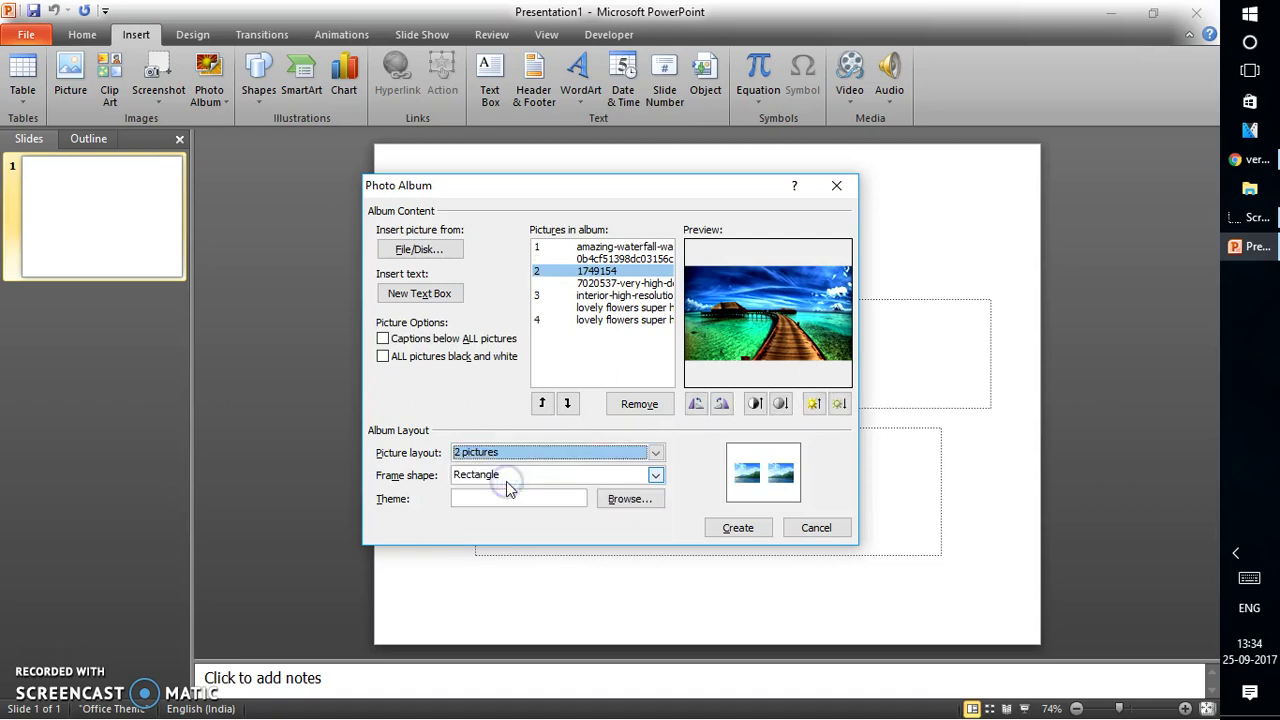
pyautogui.click(486, 456)
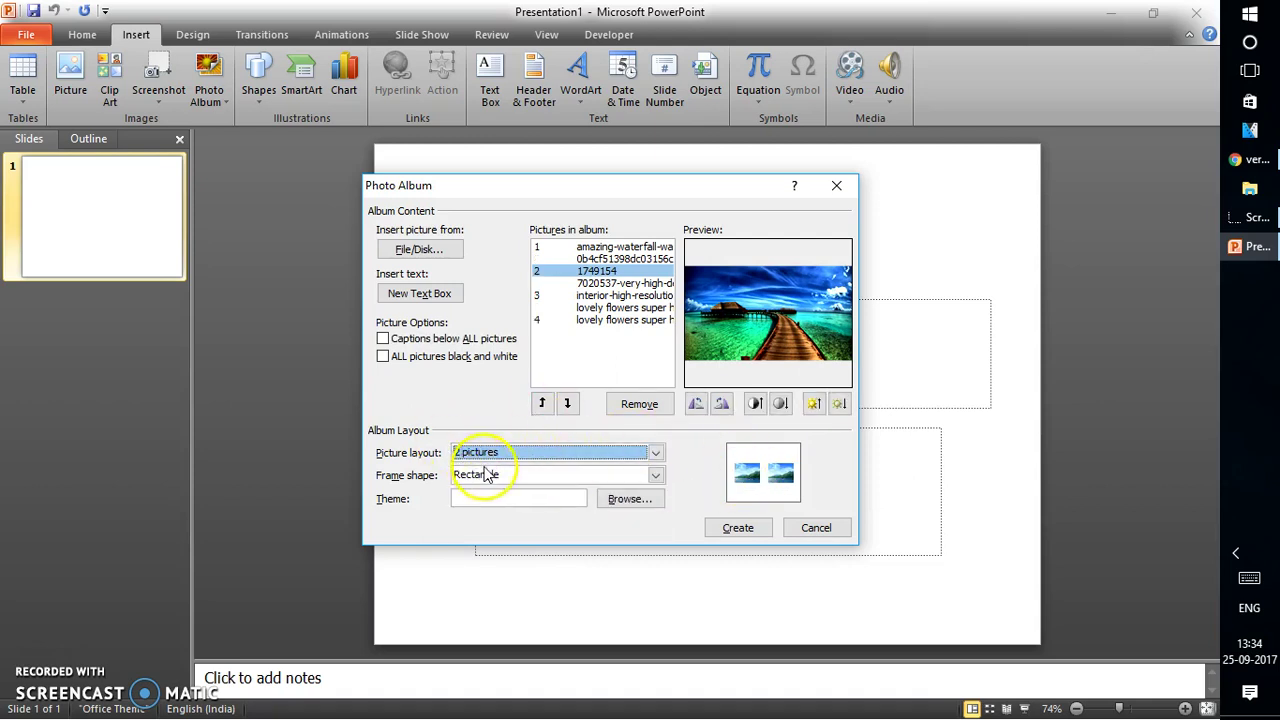
pyautogui.click(486, 452)
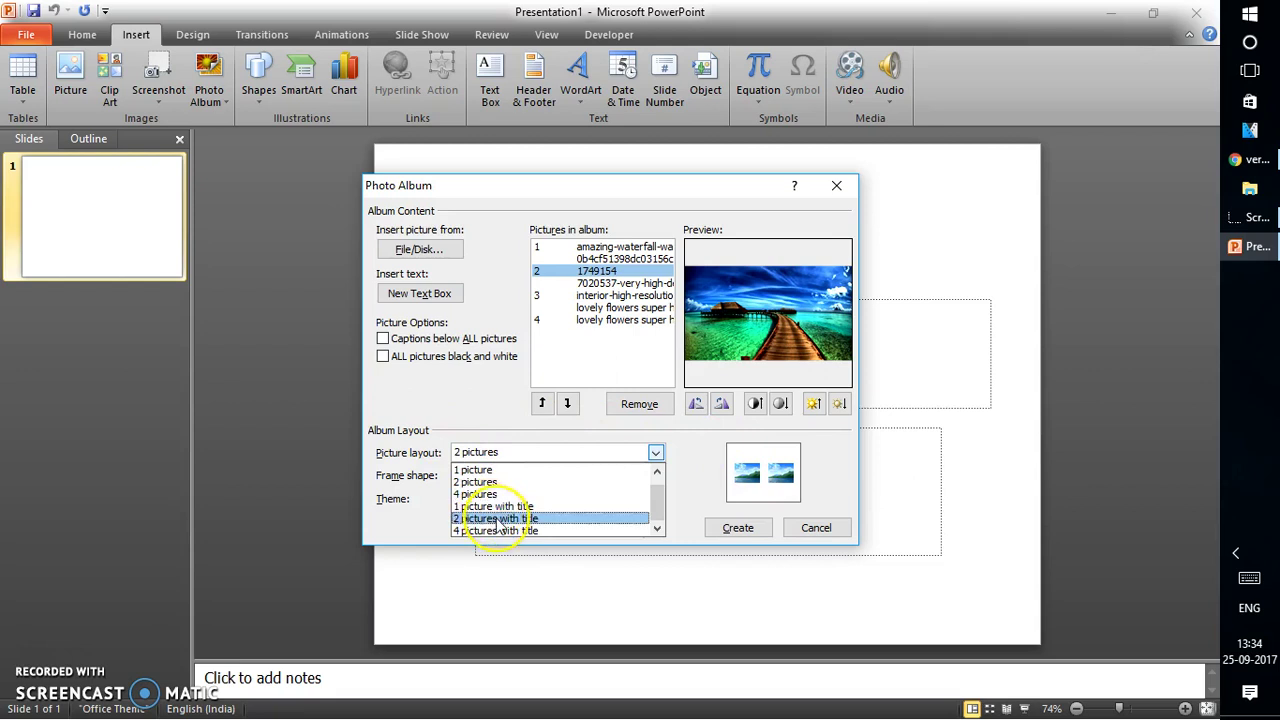
pyautogui.moveTo(498, 522); pyautogui.dragTo(480, 494)
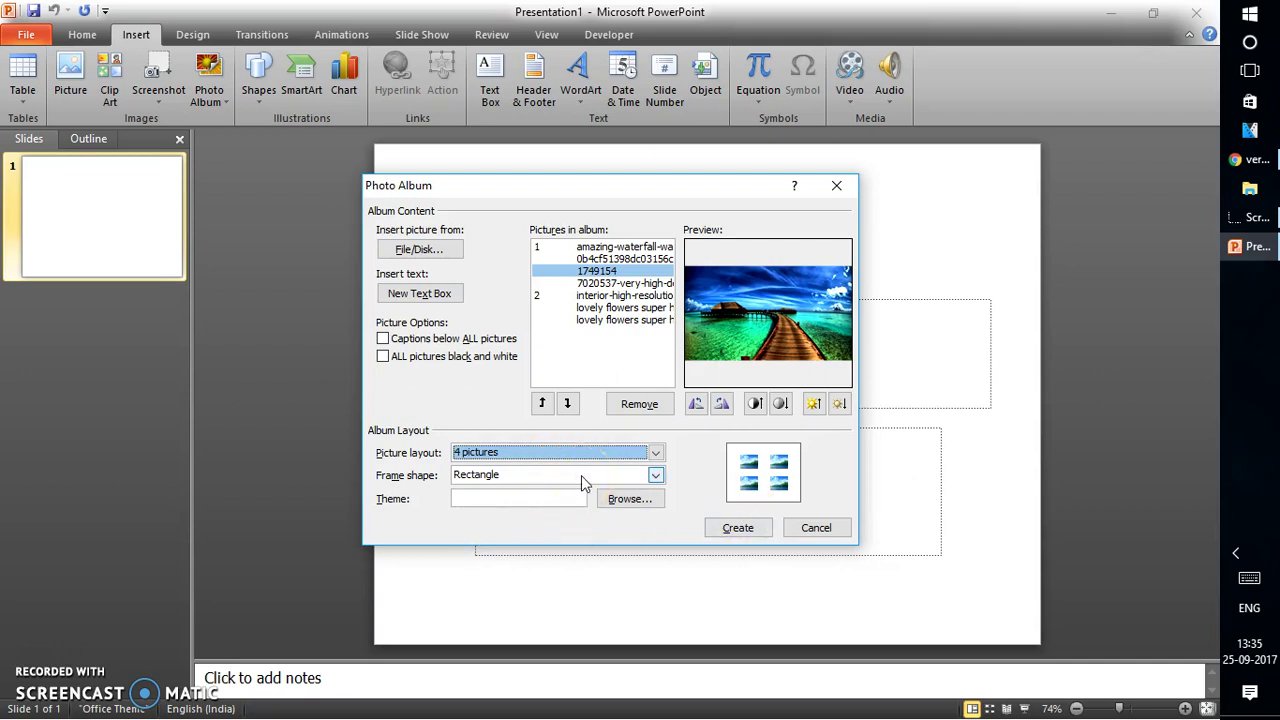
pyautogui.moveTo(581, 475); pyautogui.dragTo(545, 552)
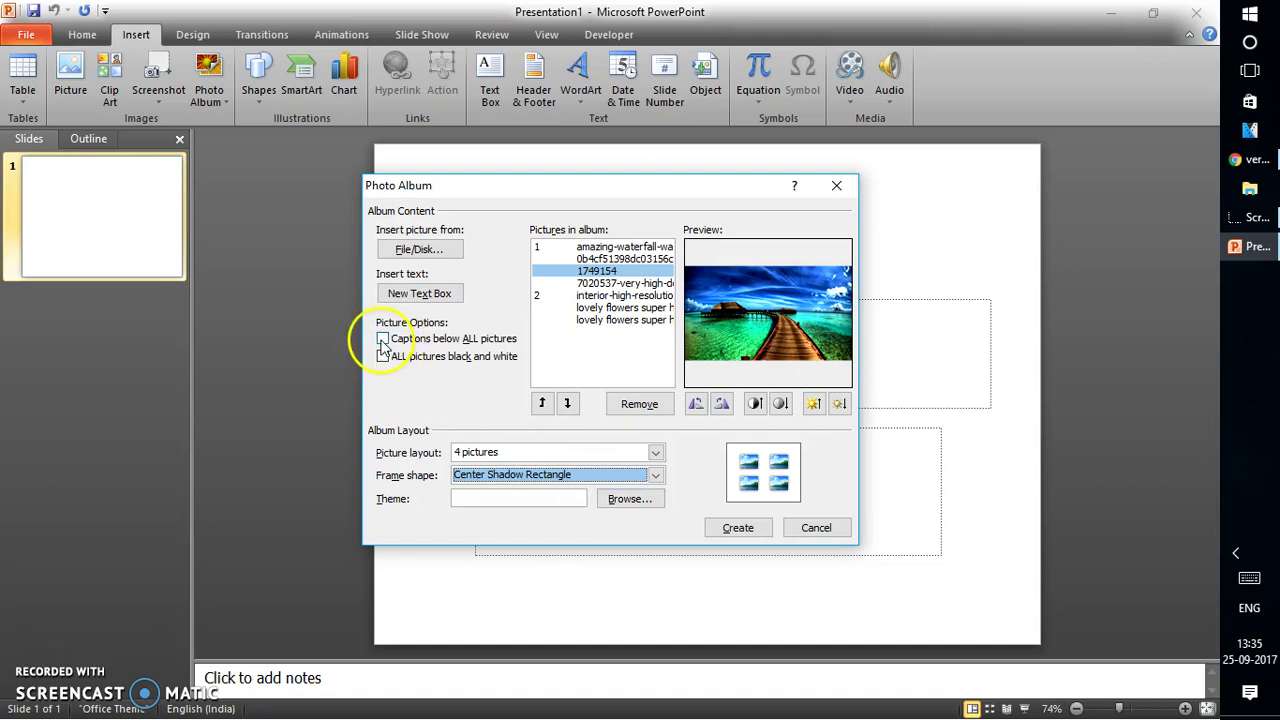
# Step: Close the theme browser without choosing a theme and create the photo album
pyautogui.click(645, 506)
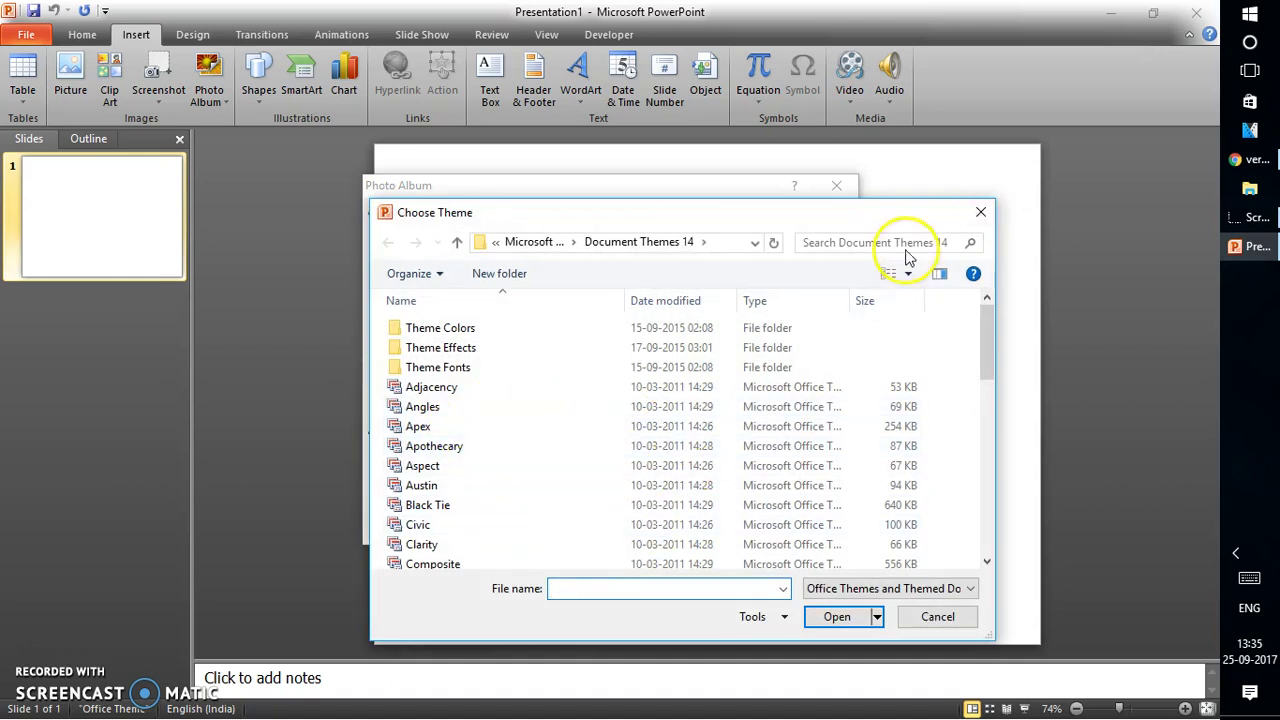
pyautogui.click(980, 214)
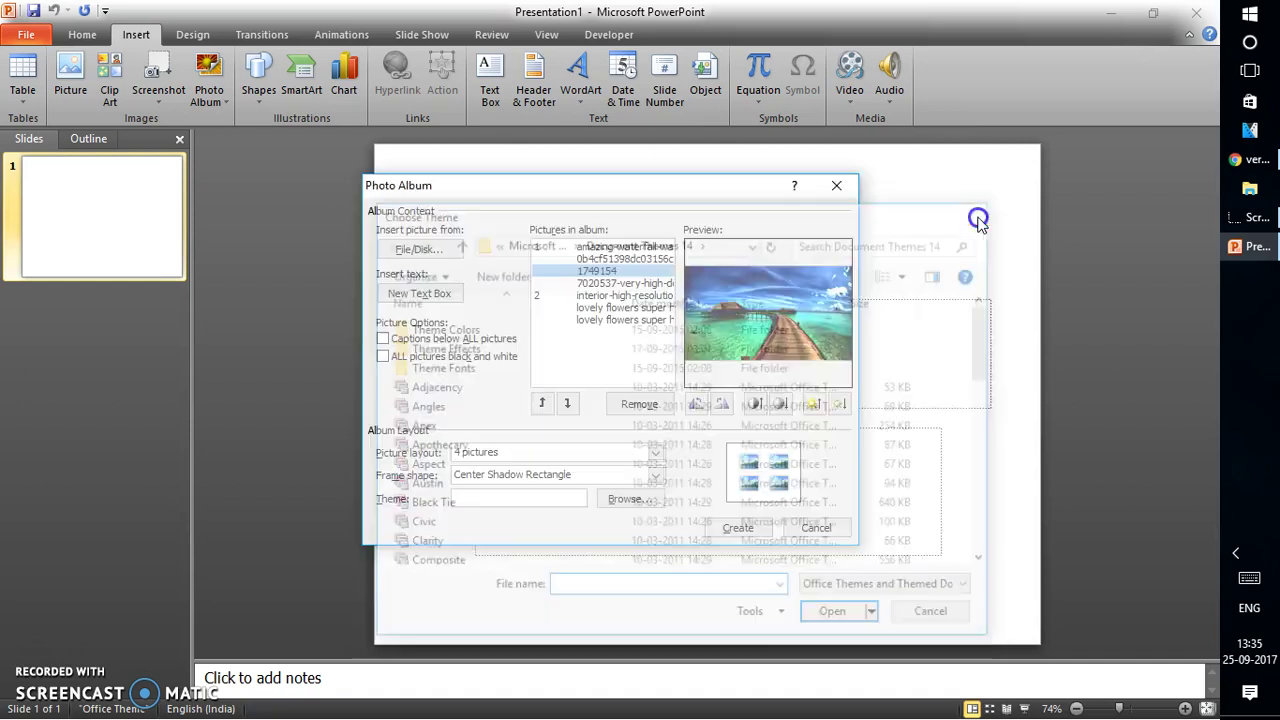
pyautogui.click(739, 530)
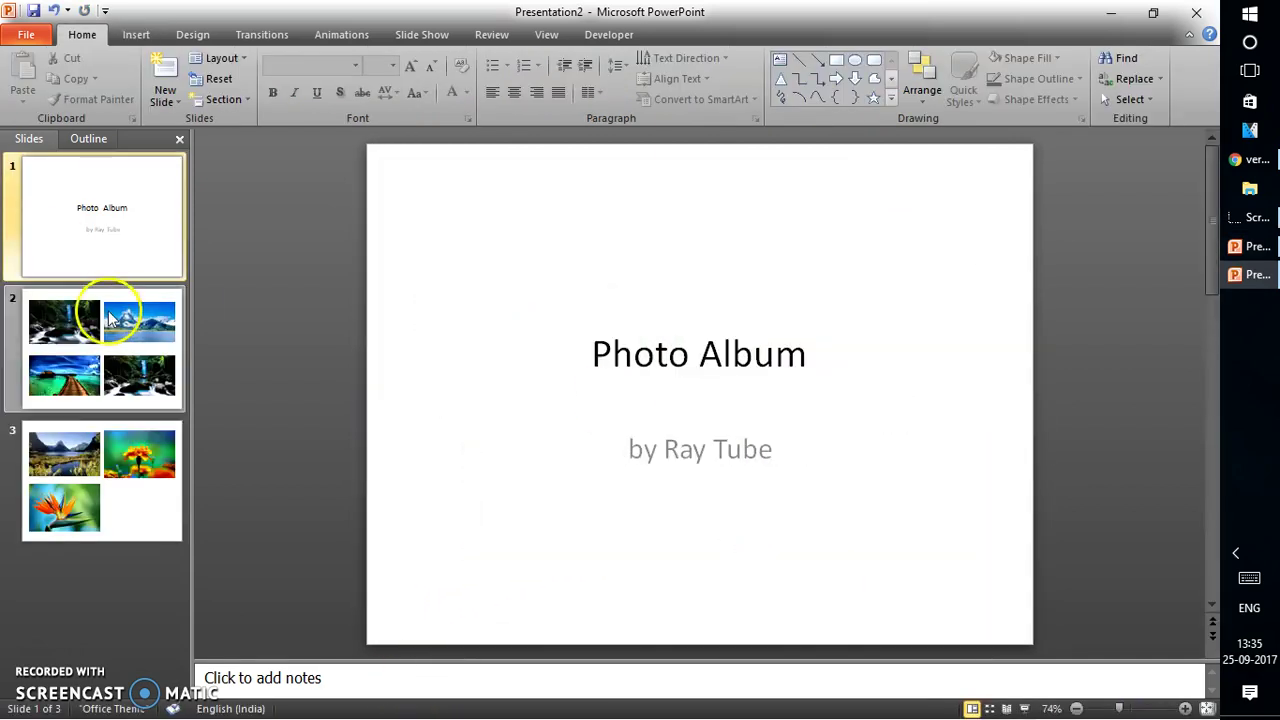
# Step: On slide 2, recolour the top-left waterfall picture in grayscale
pyautogui.click(111, 318)
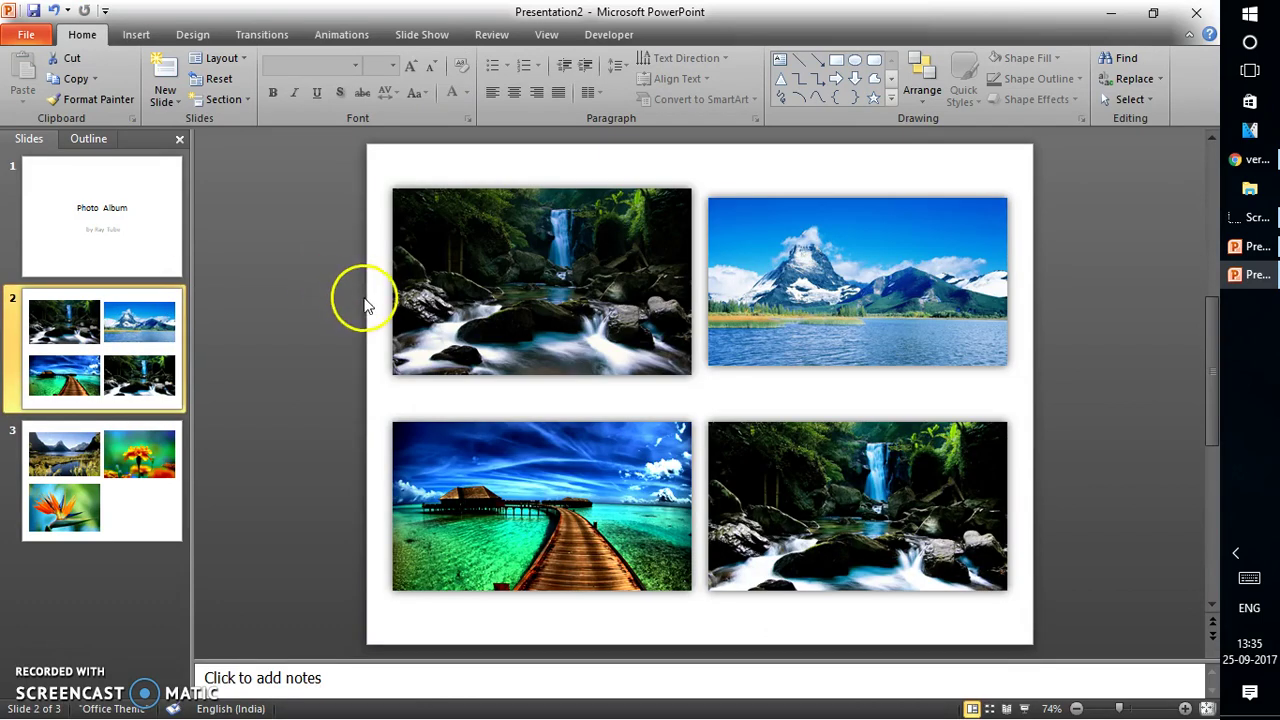
pyautogui.click(569, 317)
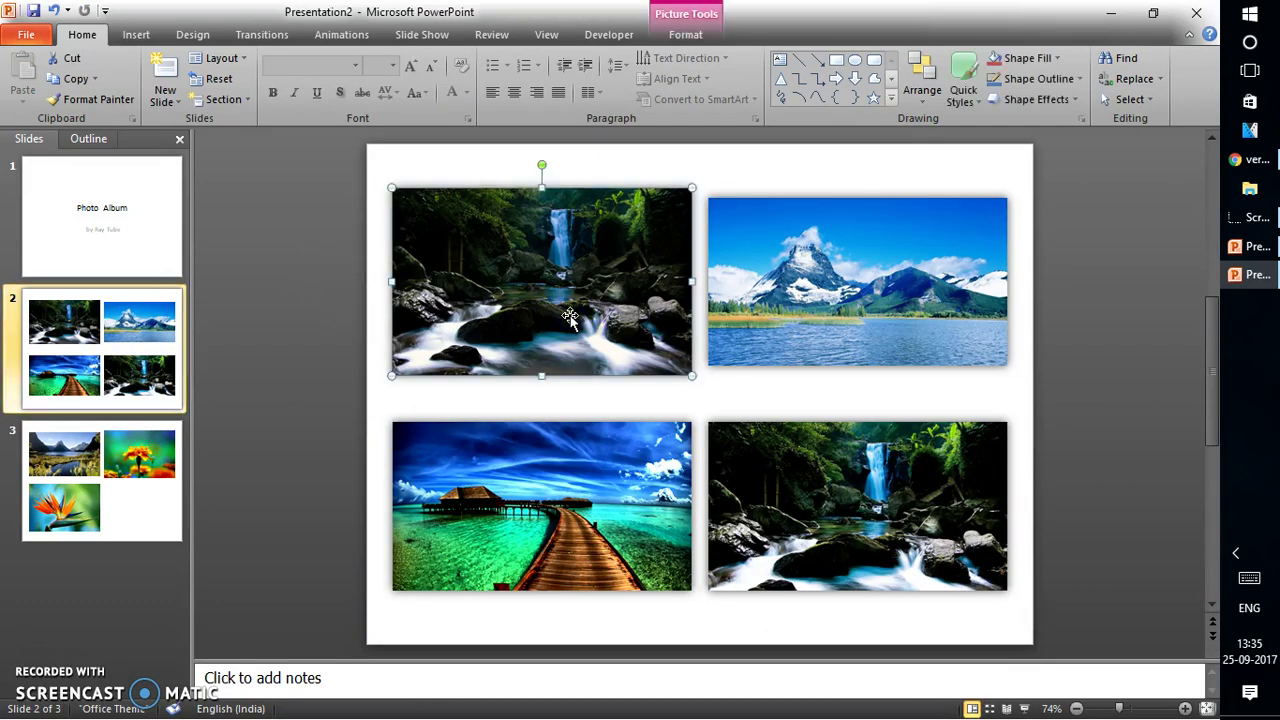
pyautogui.click(686, 36)
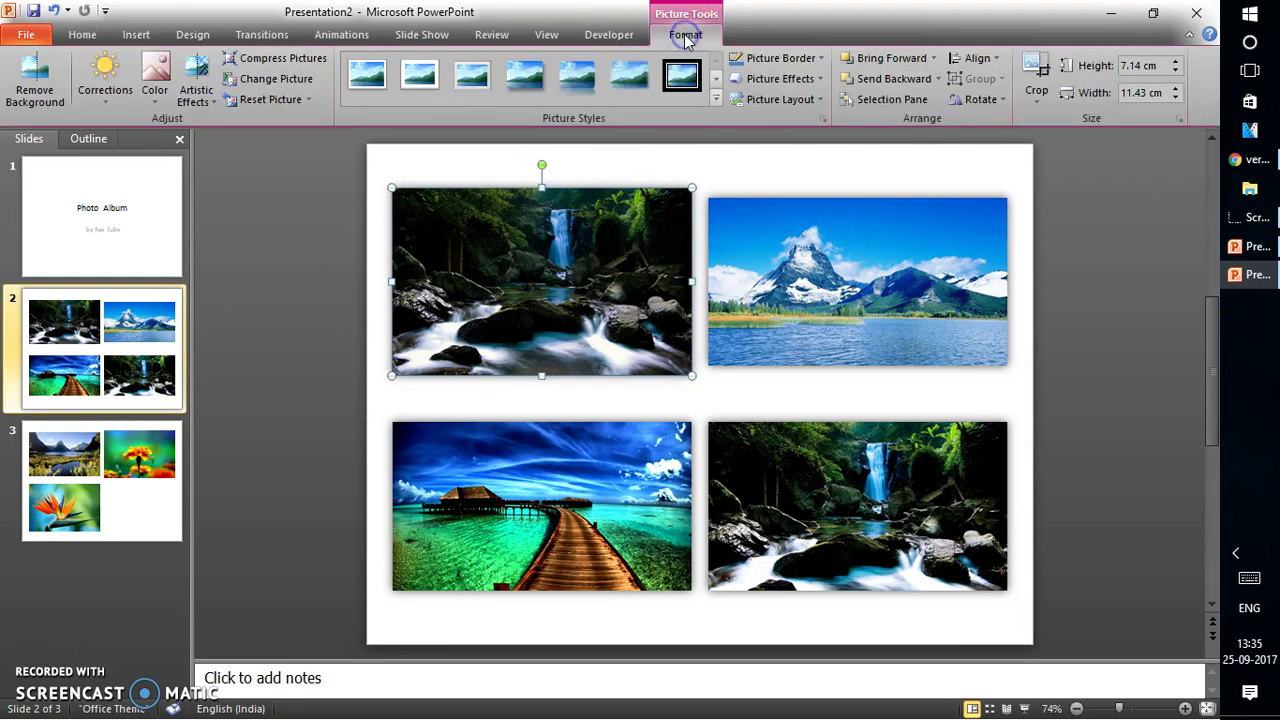
pyautogui.click(113, 102)
pyautogui.click(158, 95)
pyautogui.click(247, 276)
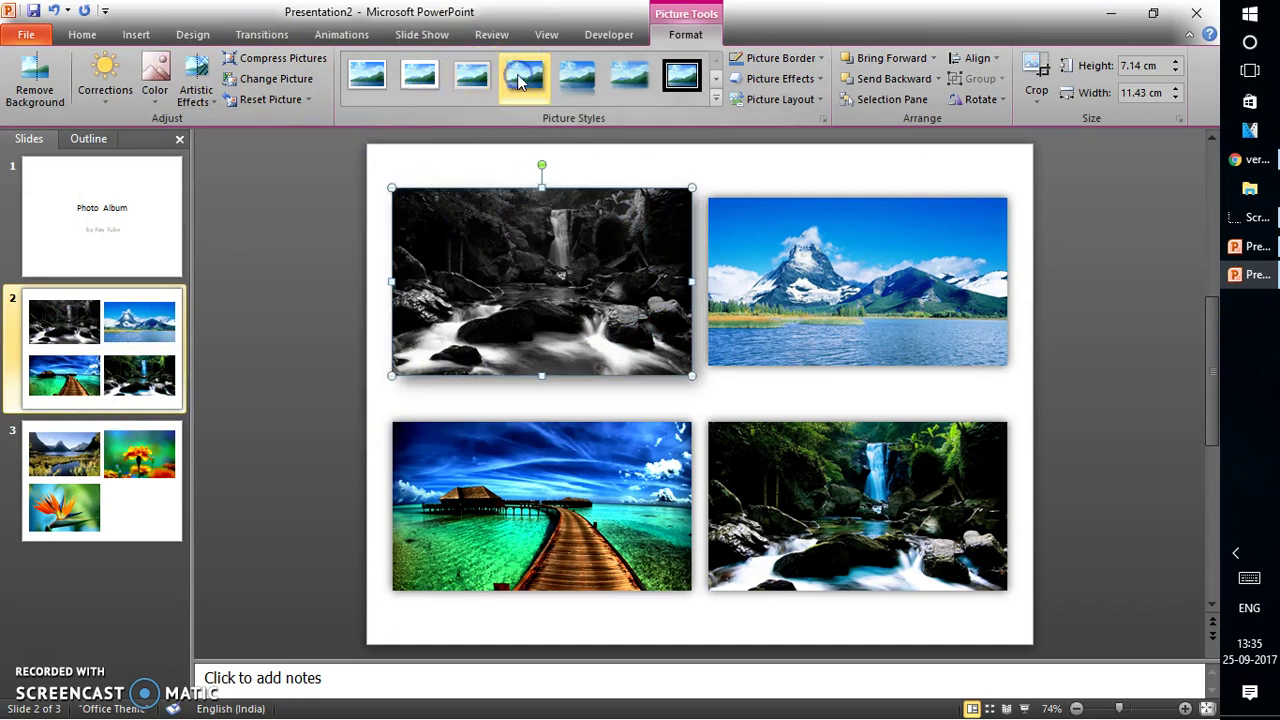
# Step: Try a soft-edge style on the waterfall picture, then apply a tilted perspective style
pyautogui.click(628, 84)
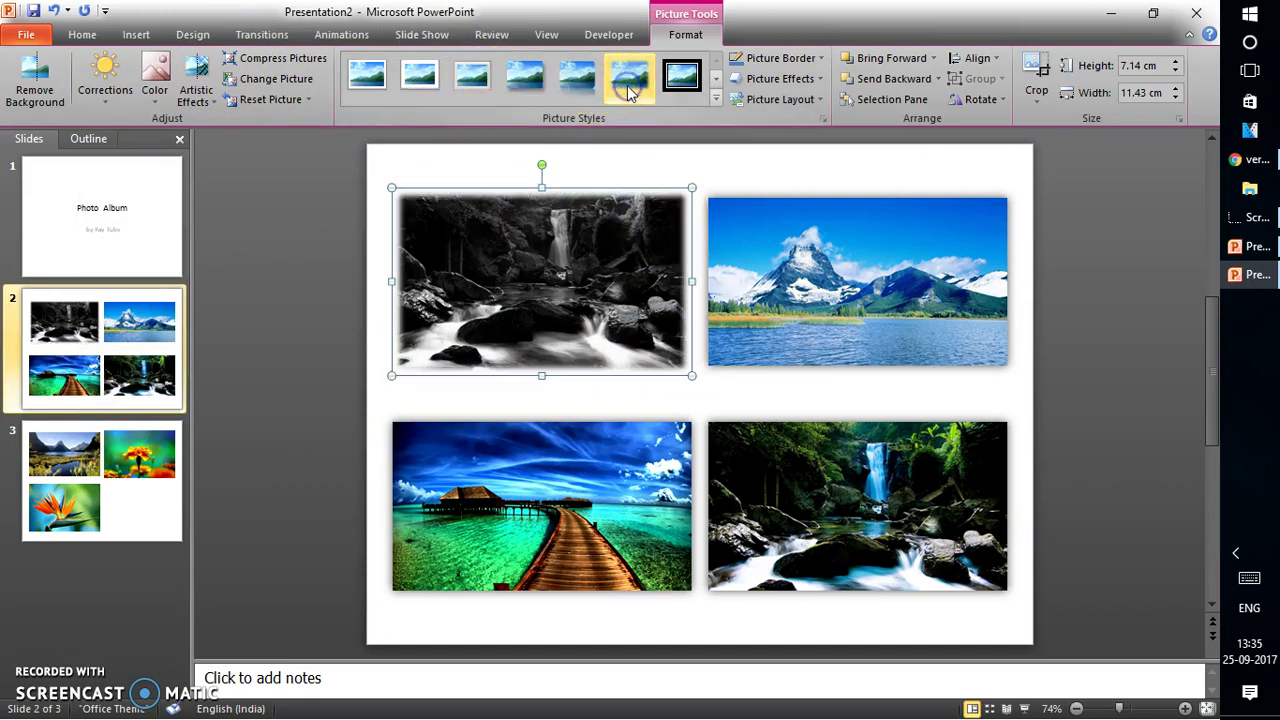
pyautogui.click(717, 97)
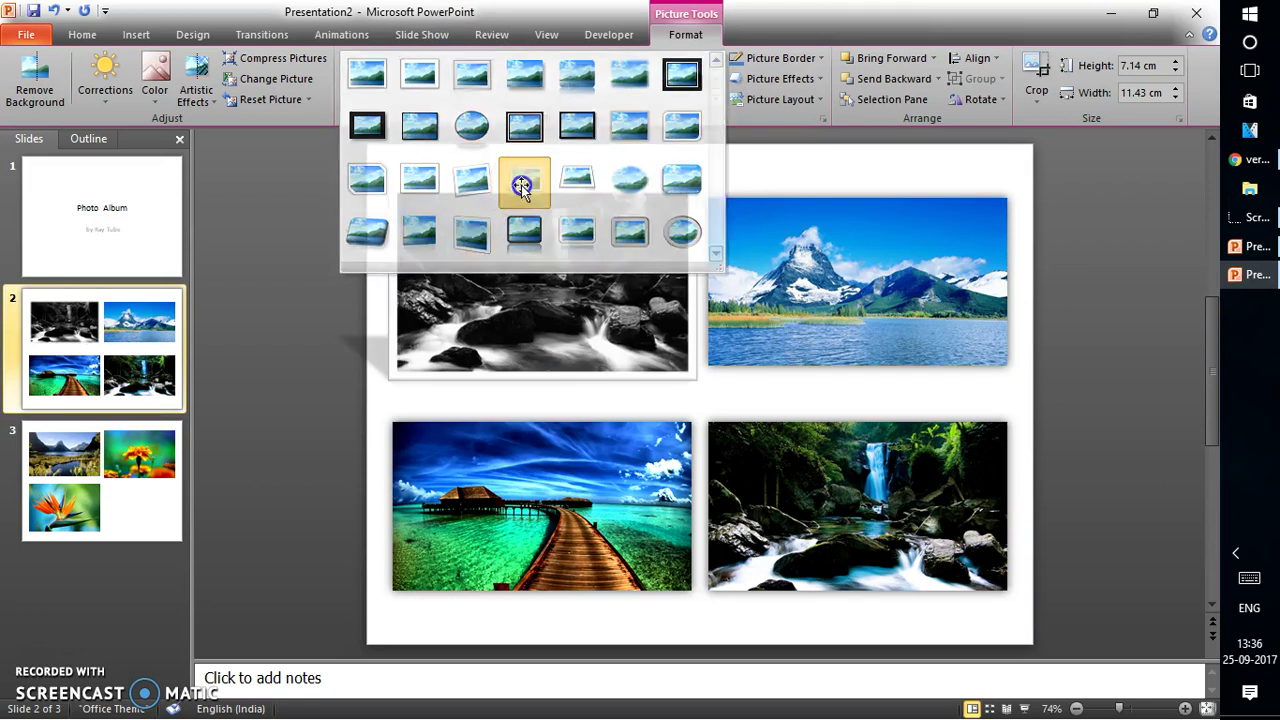
pyautogui.click(523, 178)
pyautogui.click(576, 72)
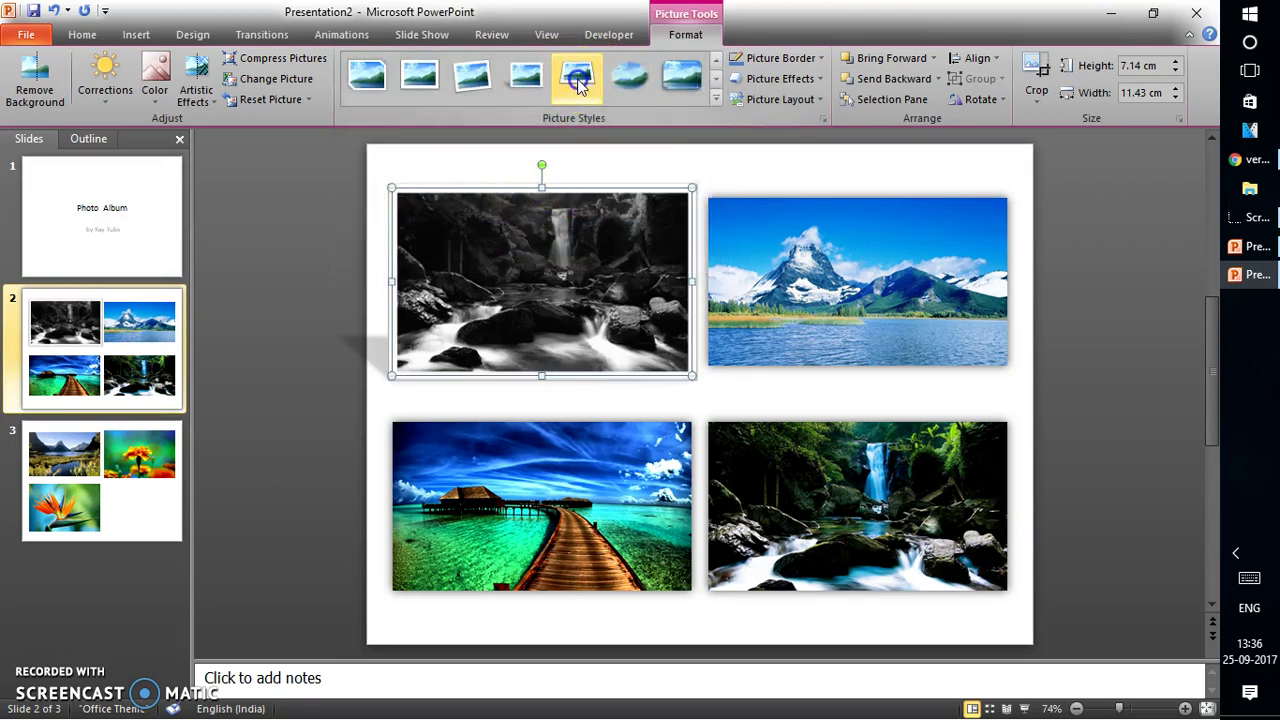
pyautogui.click(578, 86)
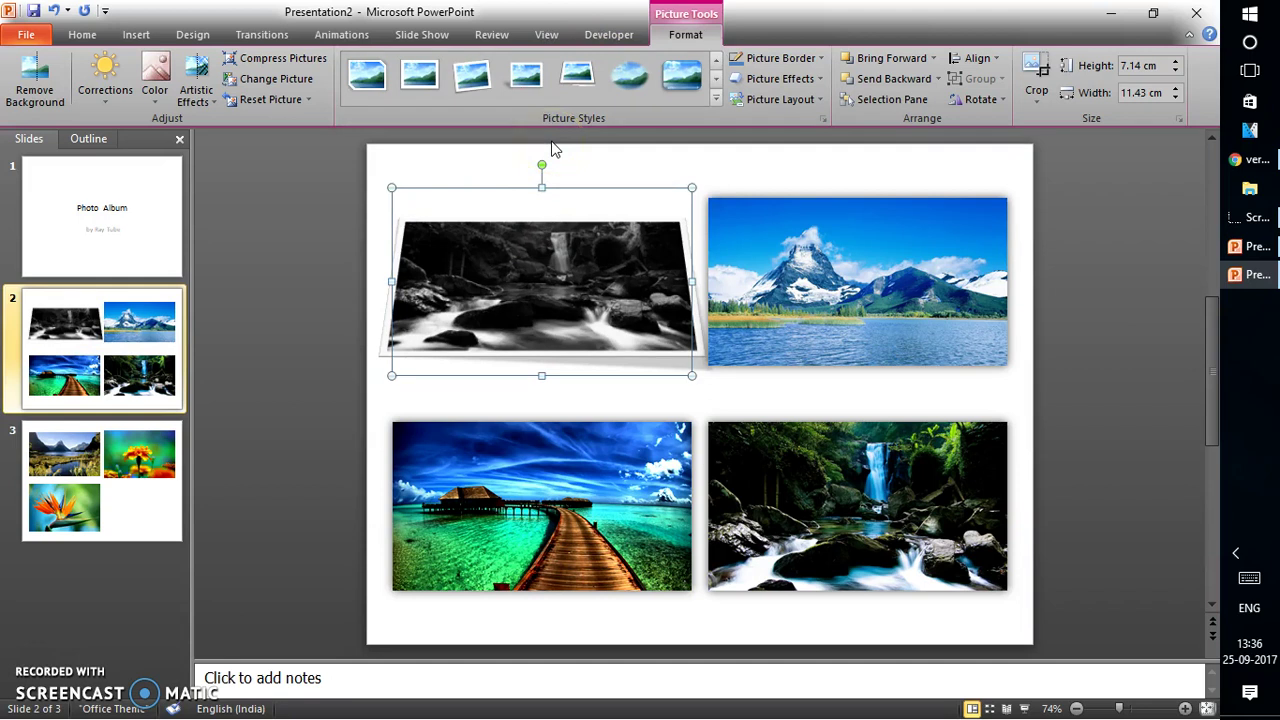
# Step: Give the mountain a tilted white frame, the beach an oval, and the waterfall a white curled-corner frame
pyautogui.click(905, 255)
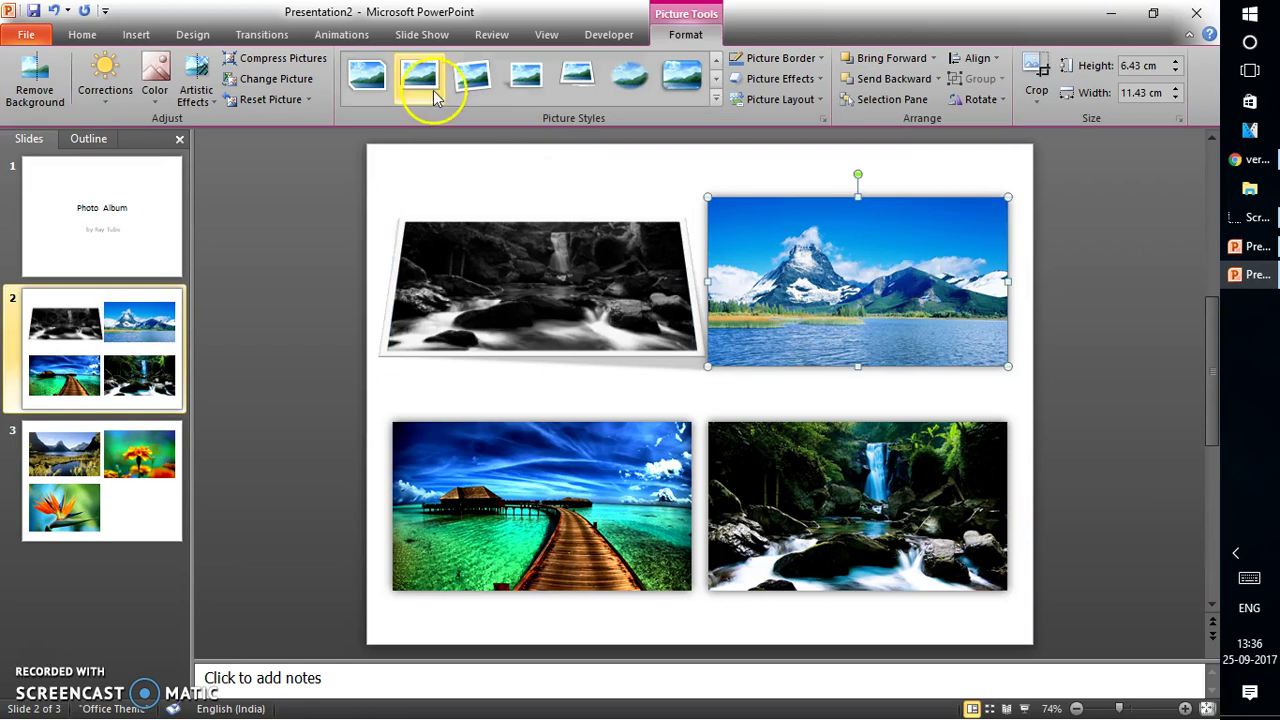
pyautogui.click(476, 84)
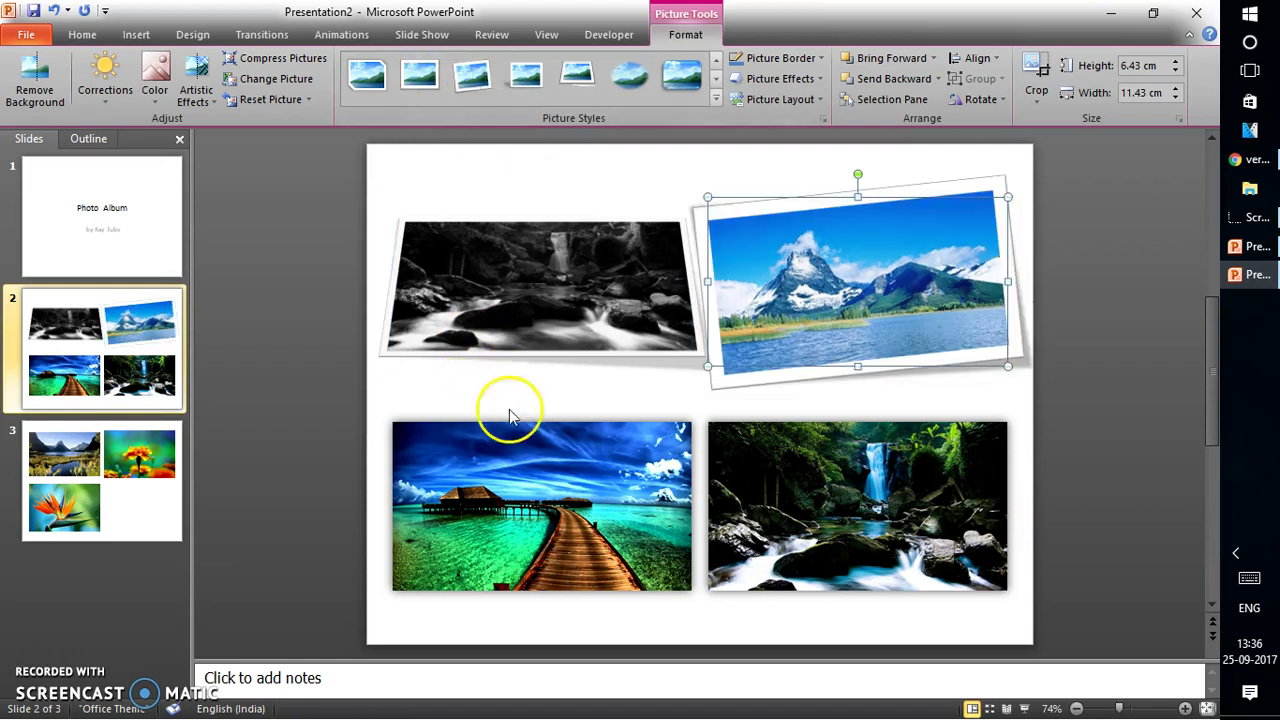
pyautogui.click(522, 436)
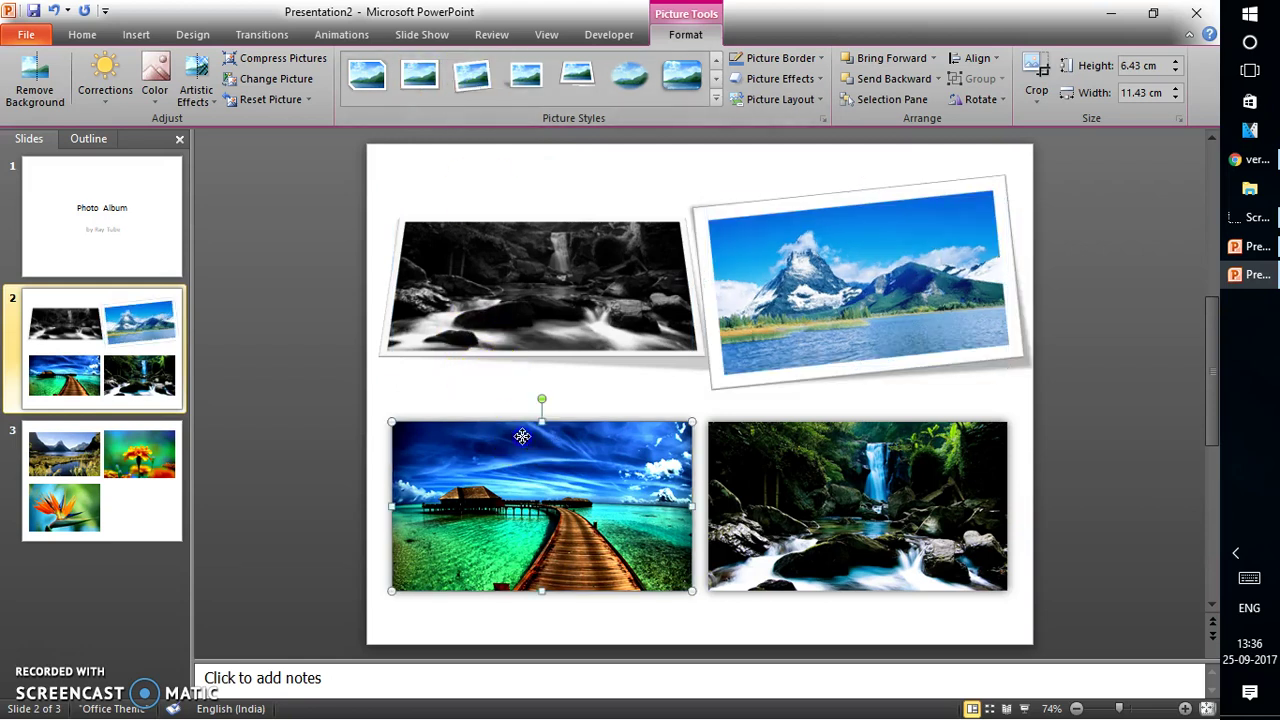
pyautogui.click(638, 84)
pyautogui.click(871, 500)
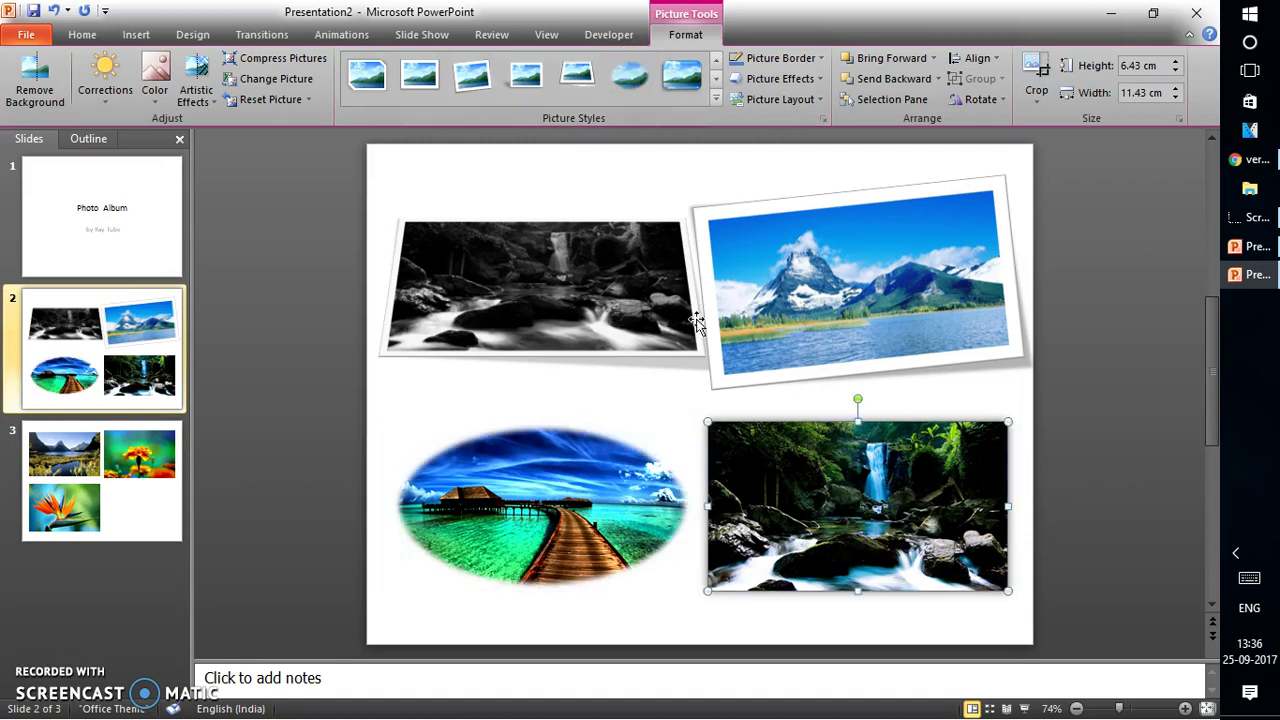
pyautogui.click(383, 88)
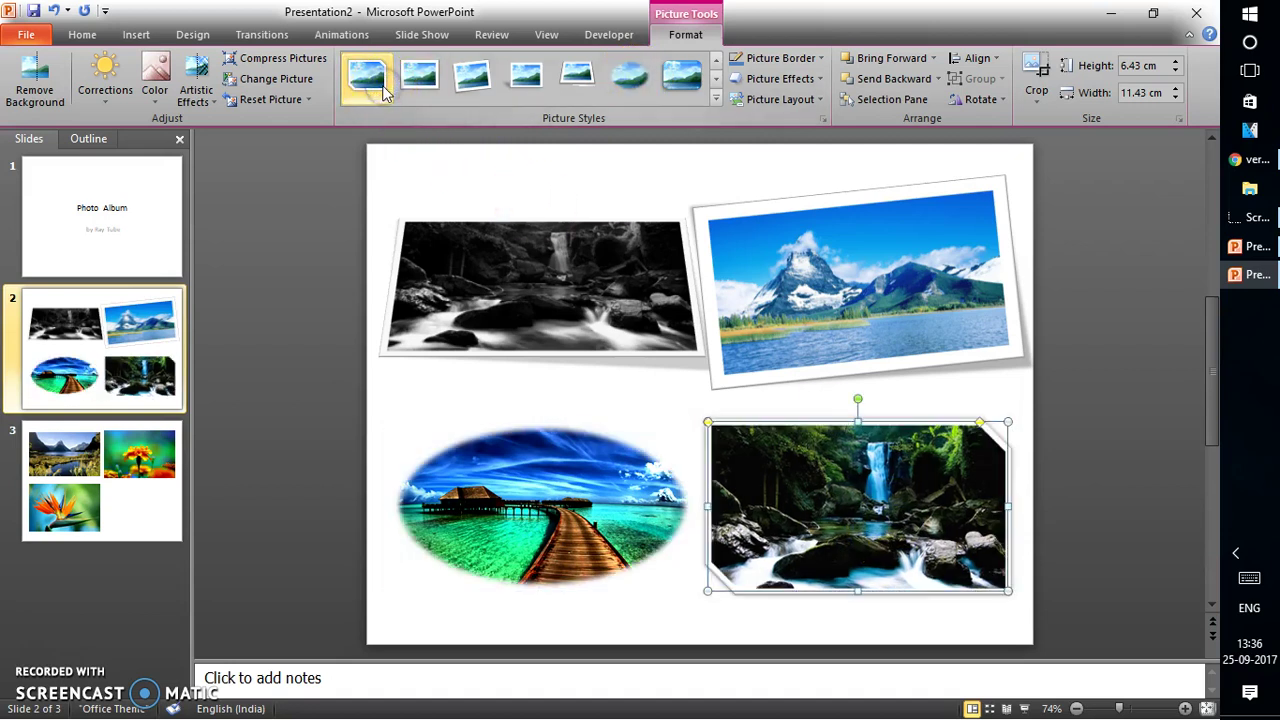
pyautogui.click(84, 36)
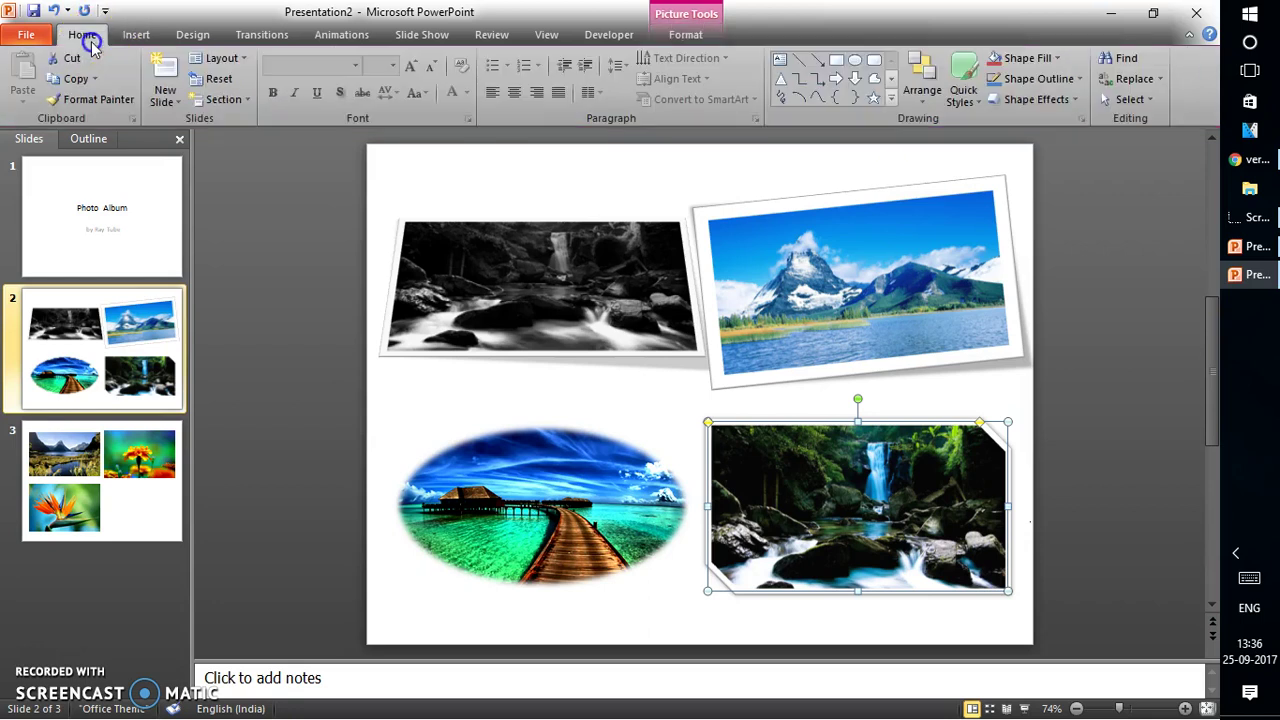
# Step: Edit the photo album to a 1 picture layout with Soft Edge Rectangle frames and update it
pyautogui.click(160, 36)
pyautogui.click(214, 100)
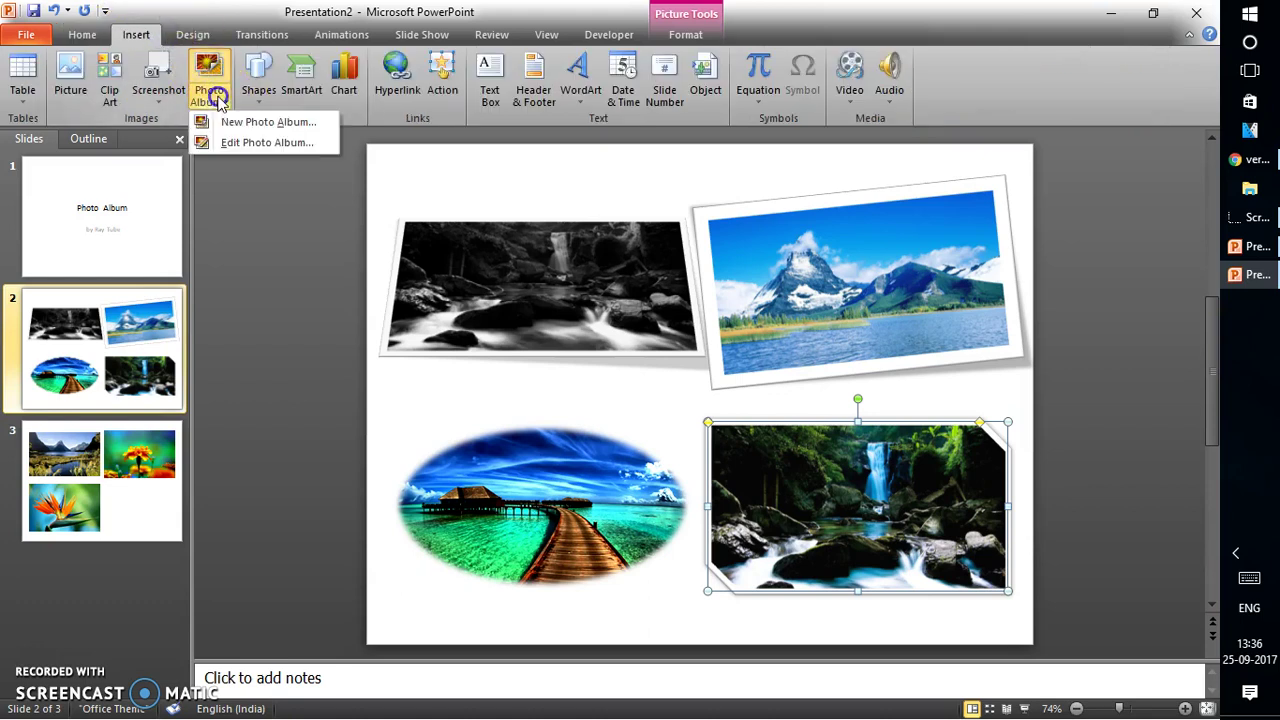
pyautogui.click(232, 143)
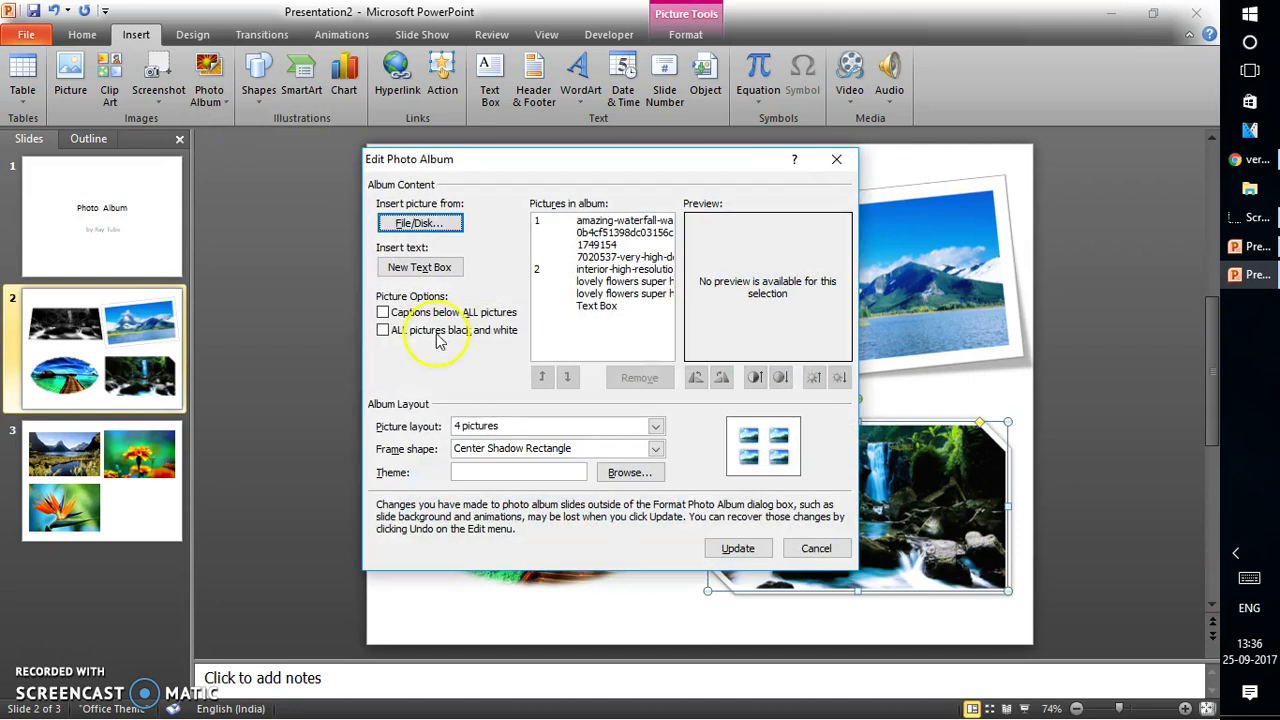
pyautogui.click(600, 283)
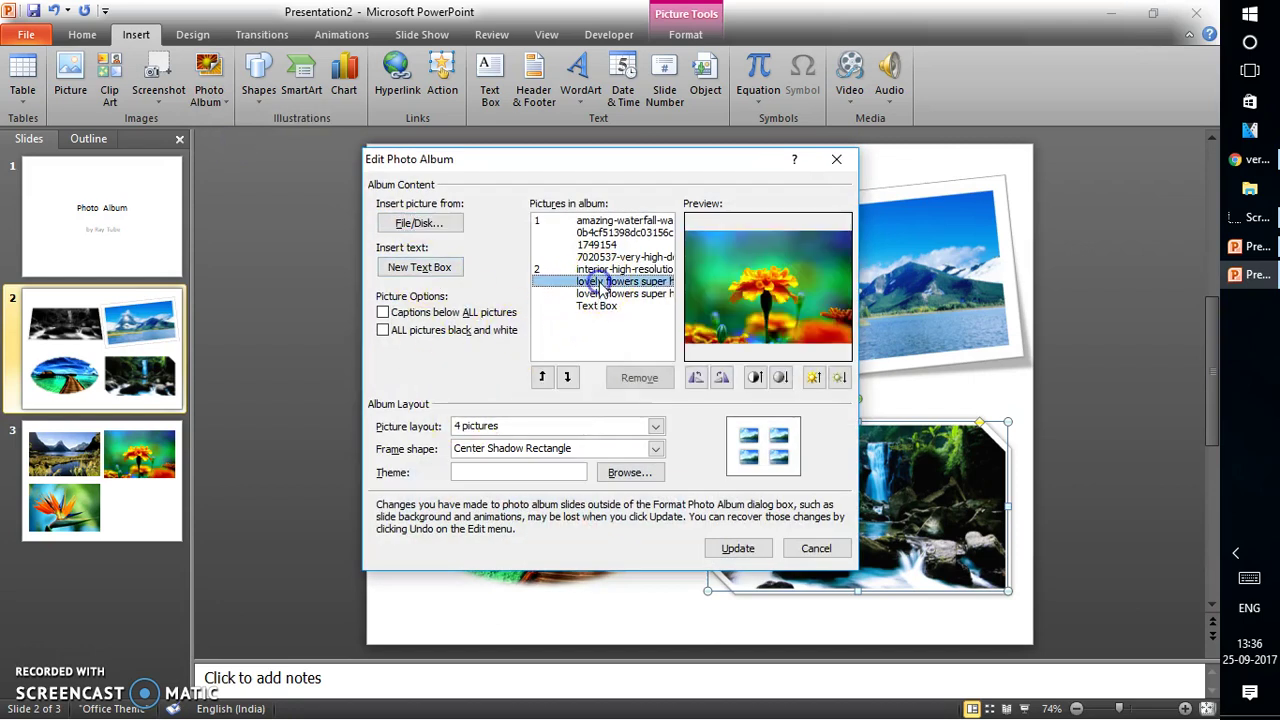
pyautogui.click(536, 448)
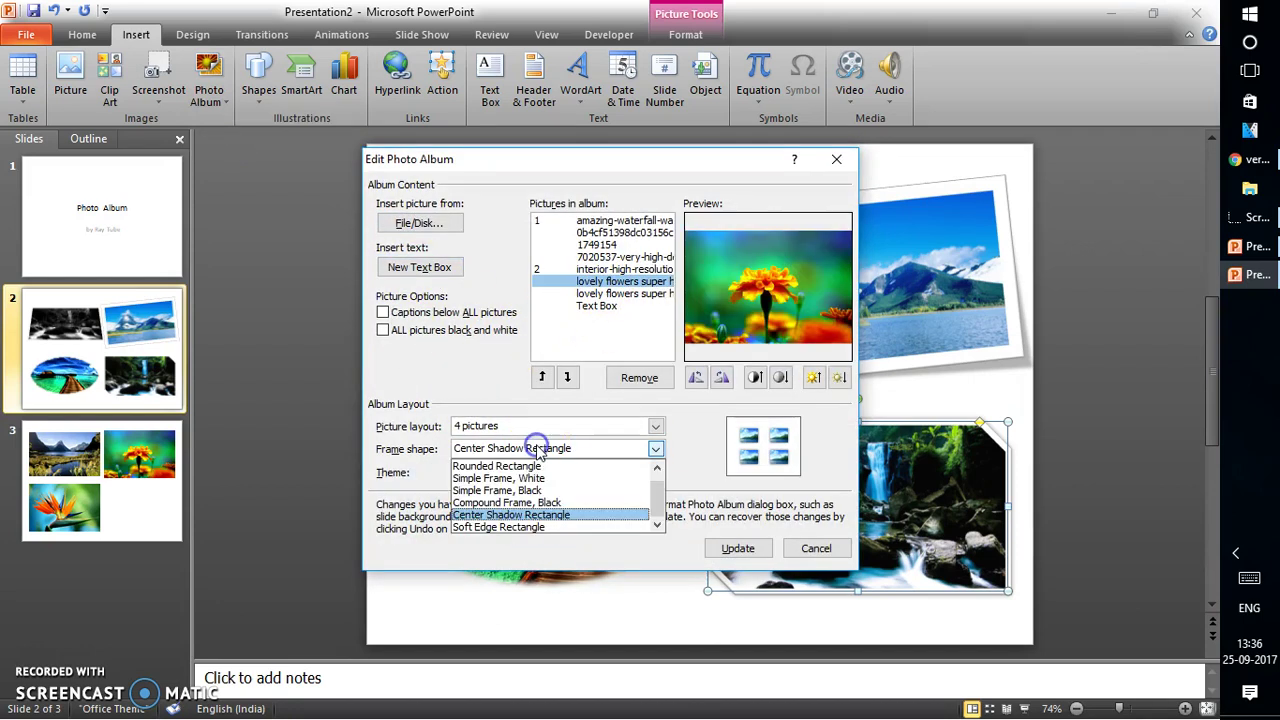
pyautogui.click(515, 490)
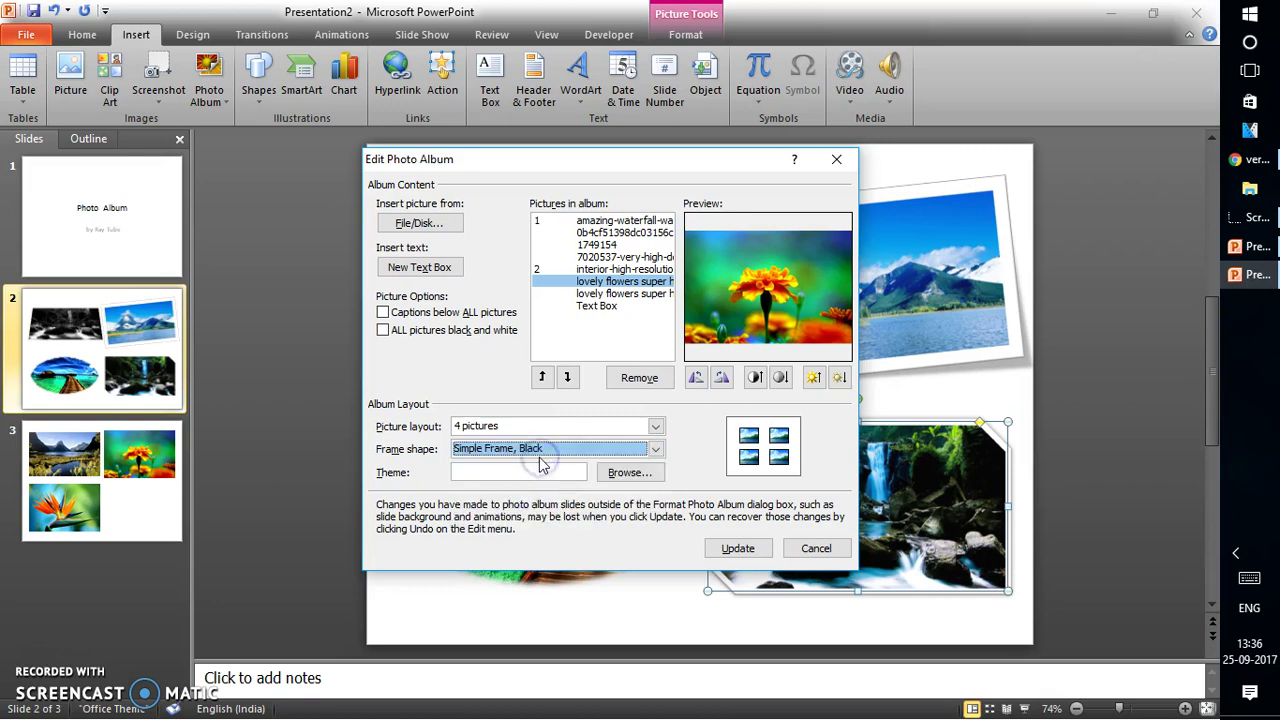
pyautogui.click(606, 422)
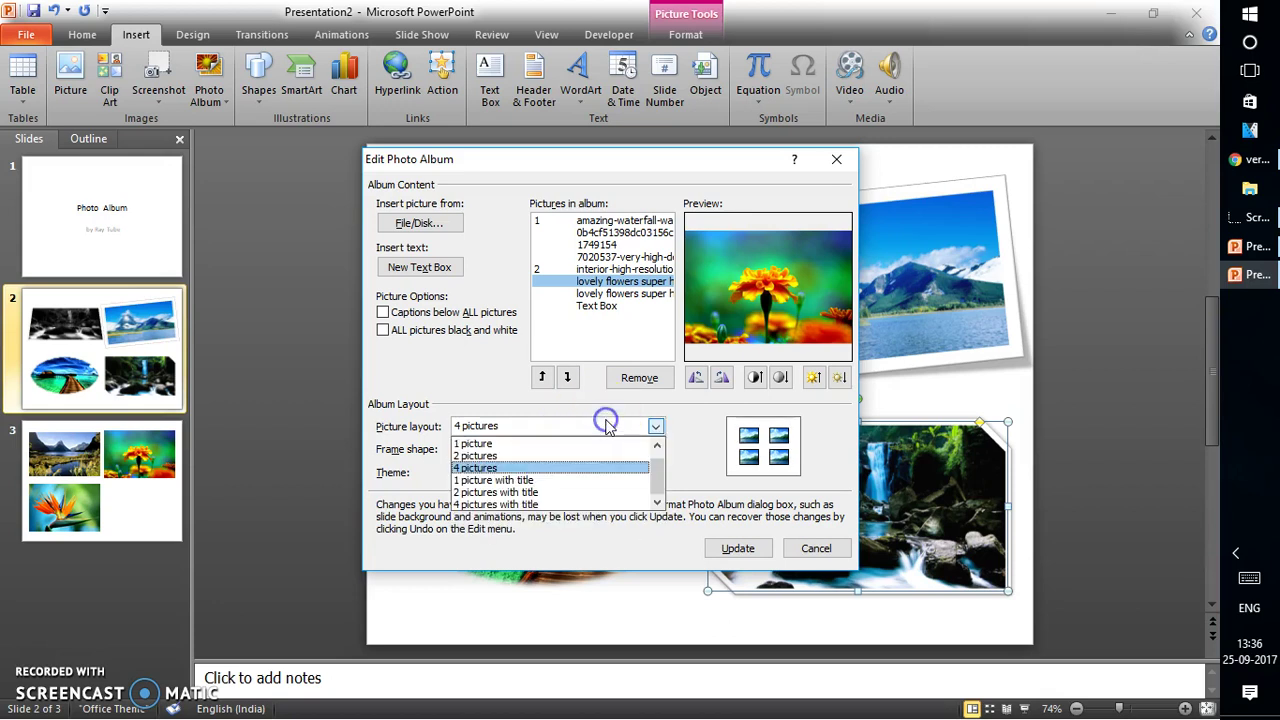
pyautogui.click(512, 444)
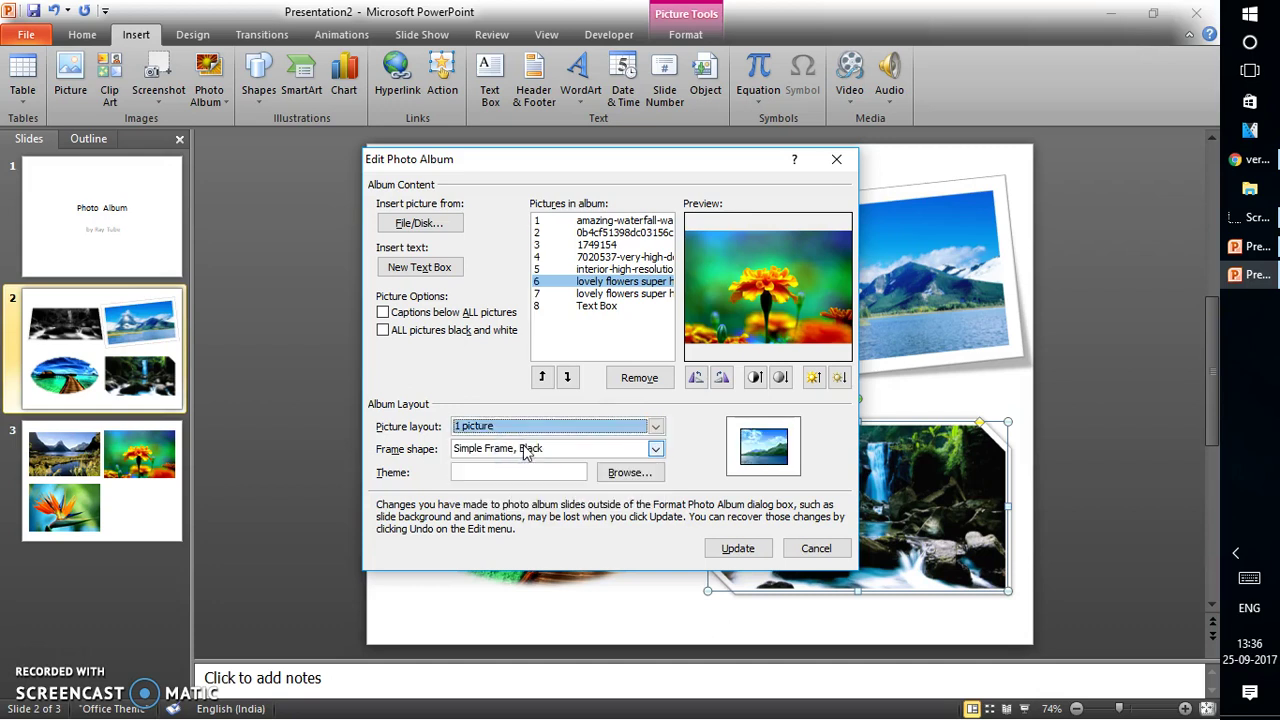
pyautogui.click(527, 452)
pyautogui.click(513, 533)
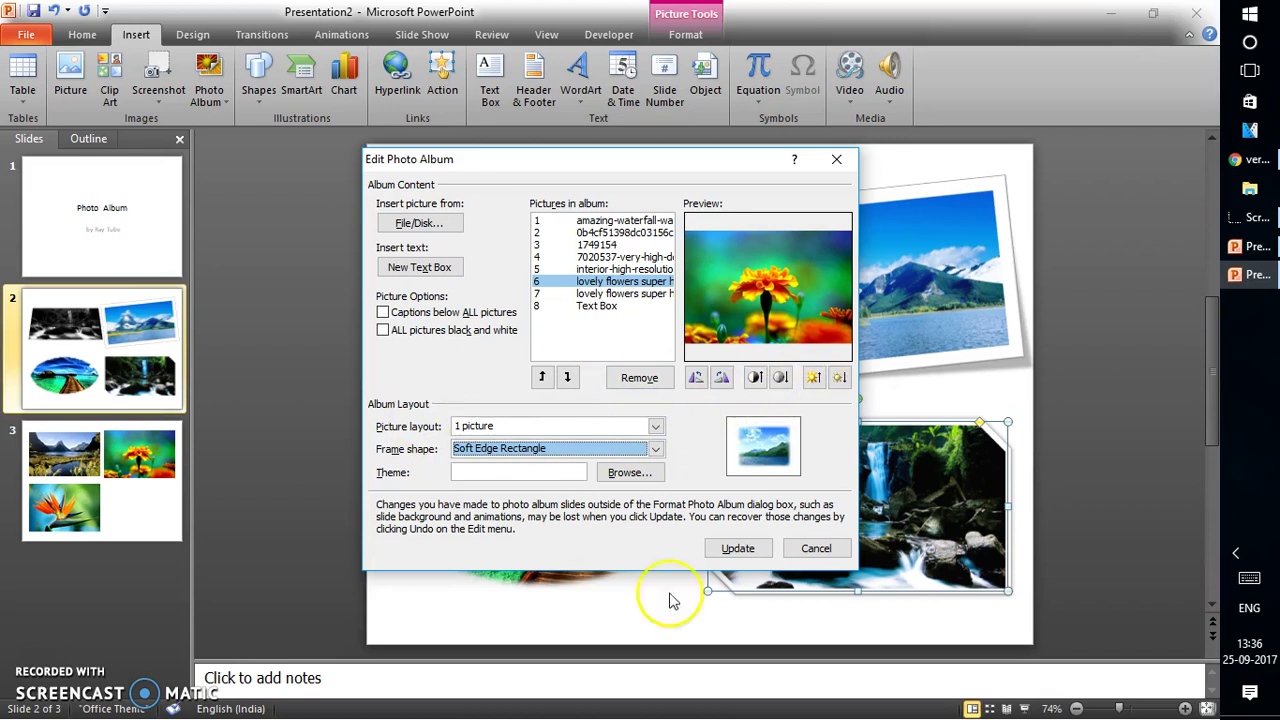
pyautogui.click(737, 548)
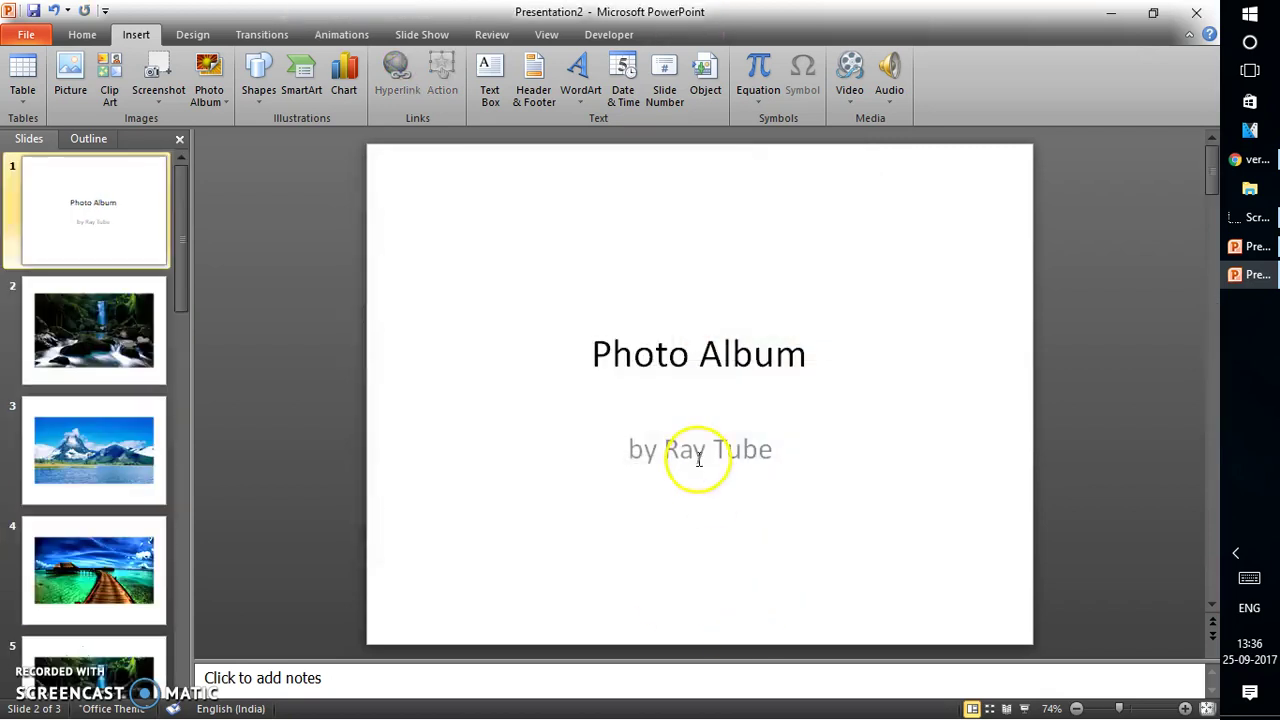
# Step: Save the presentation as a PowerPoint Show named Photo Album in the Albums folder
pyautogui.click(110, 358)
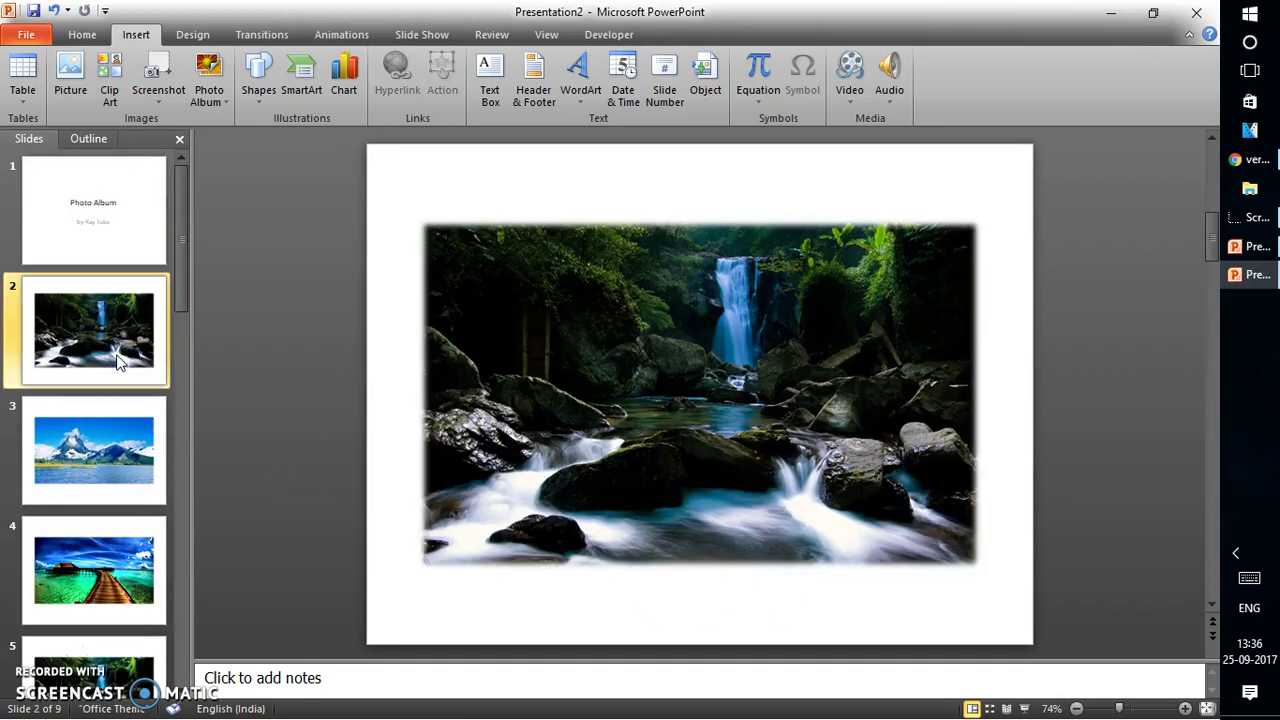
pyautogui.click(30, 36)
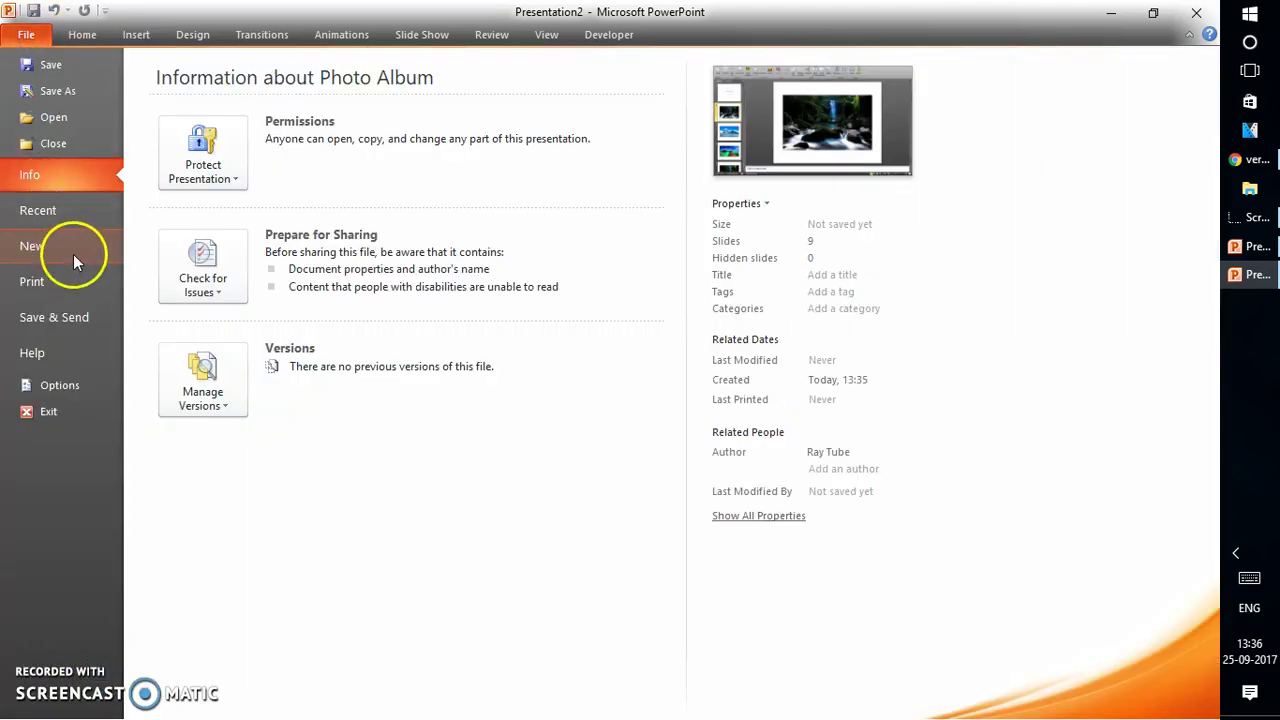
pyautogui.click(80, 91)
pyautogui.click(237, 346)
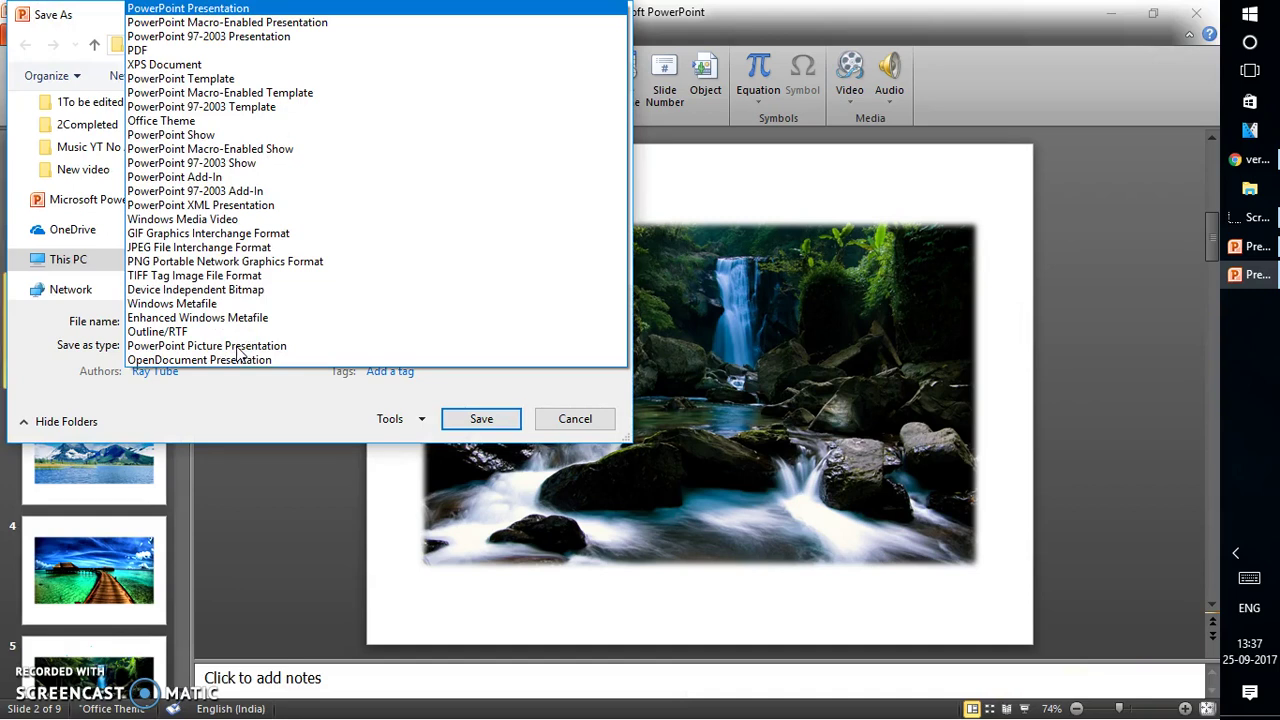
pyautogui.click(200, 135)
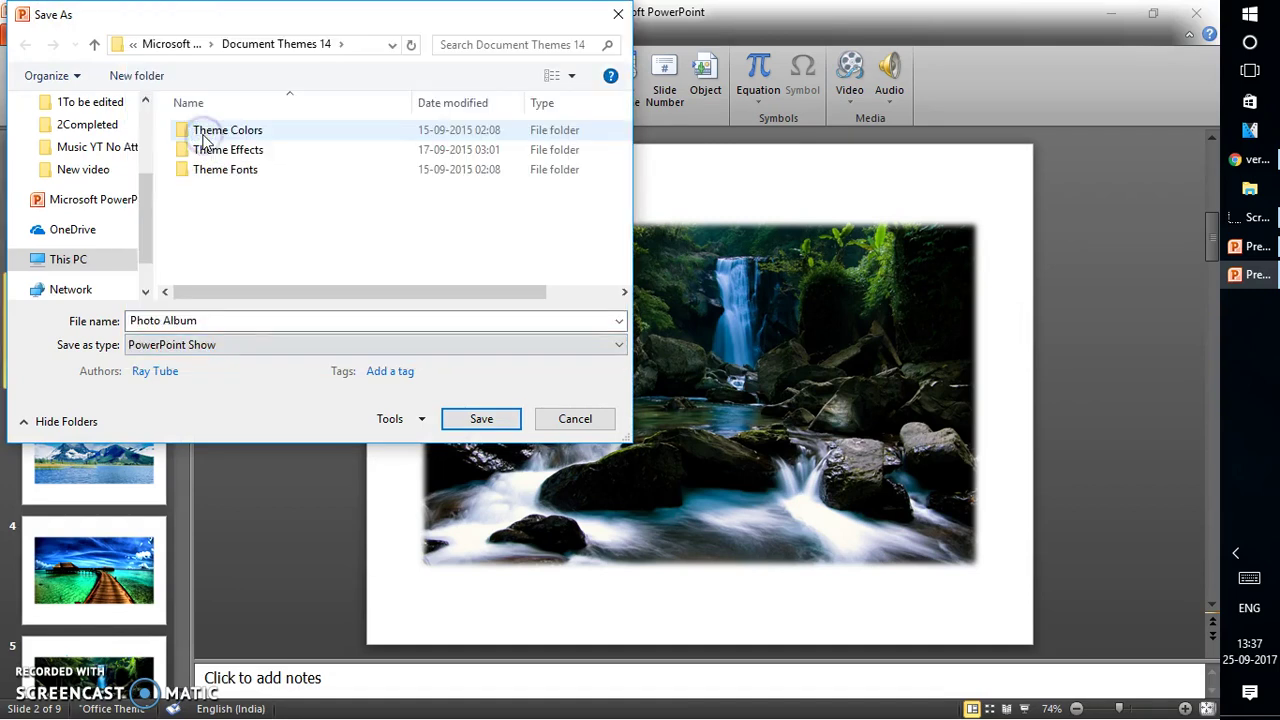
pyautogui.click(133, 44)
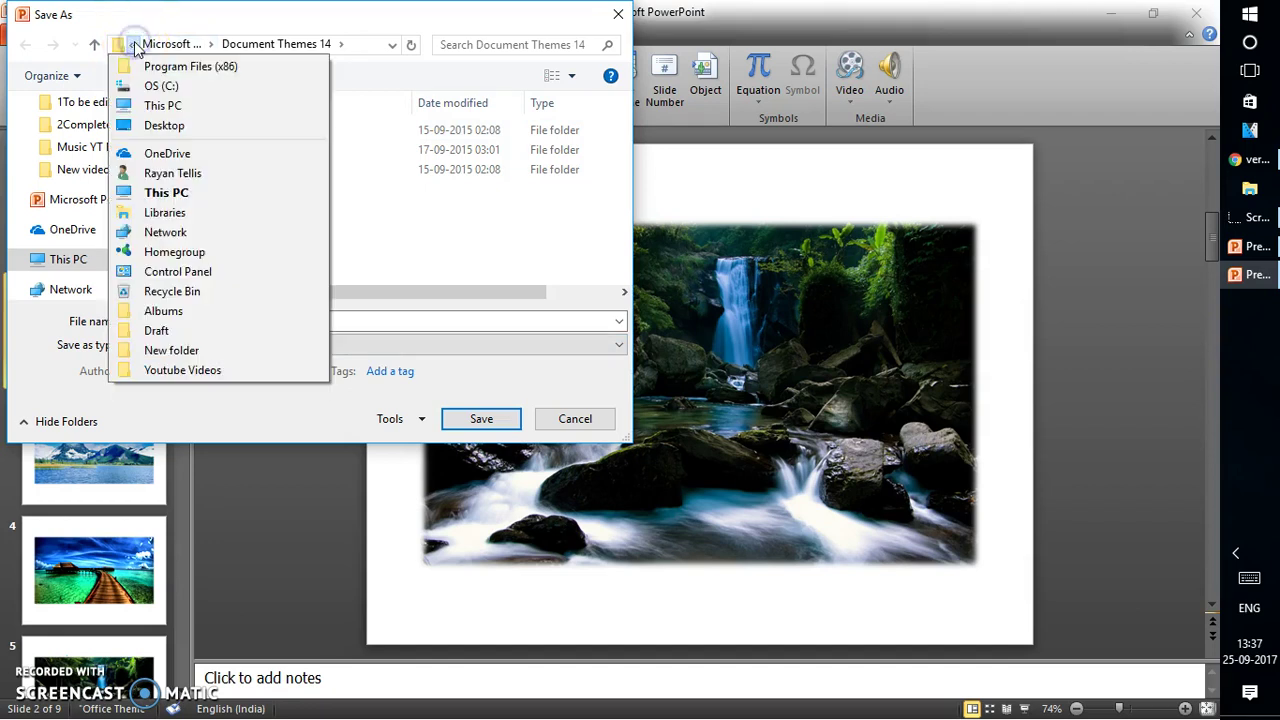
pyautogui.click(190, 313)
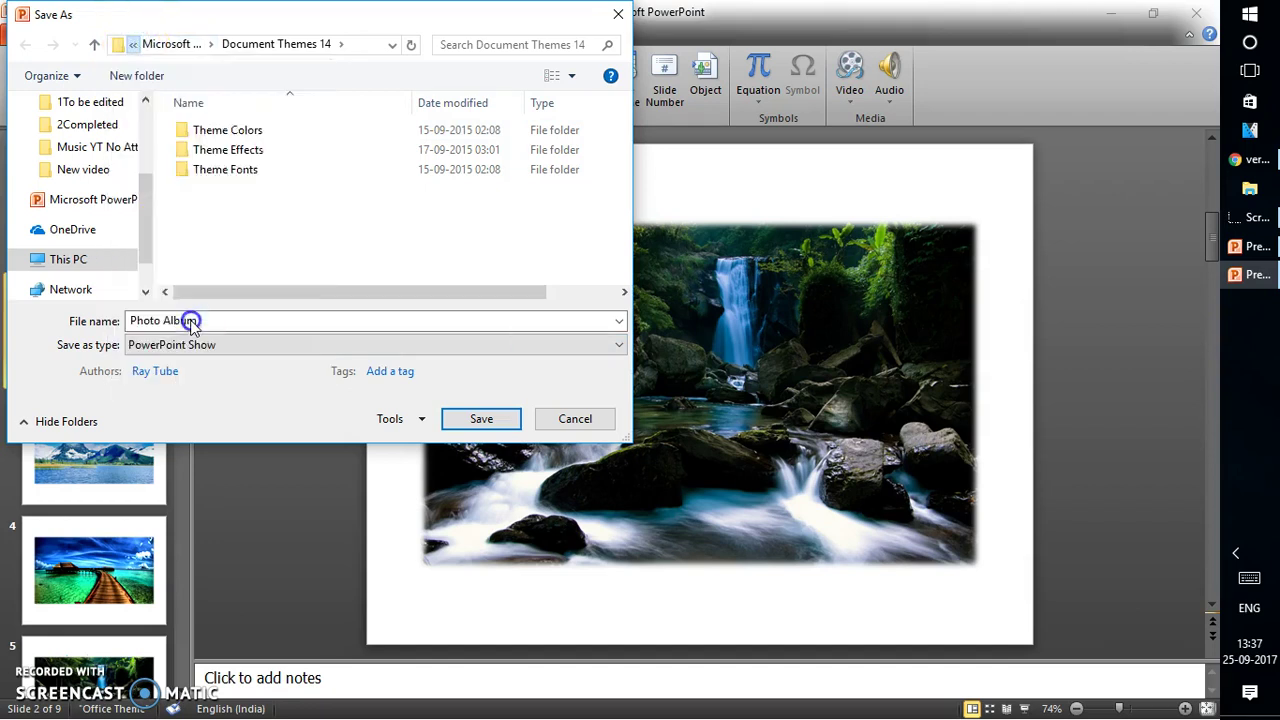
pyautogui.click(484, 421)
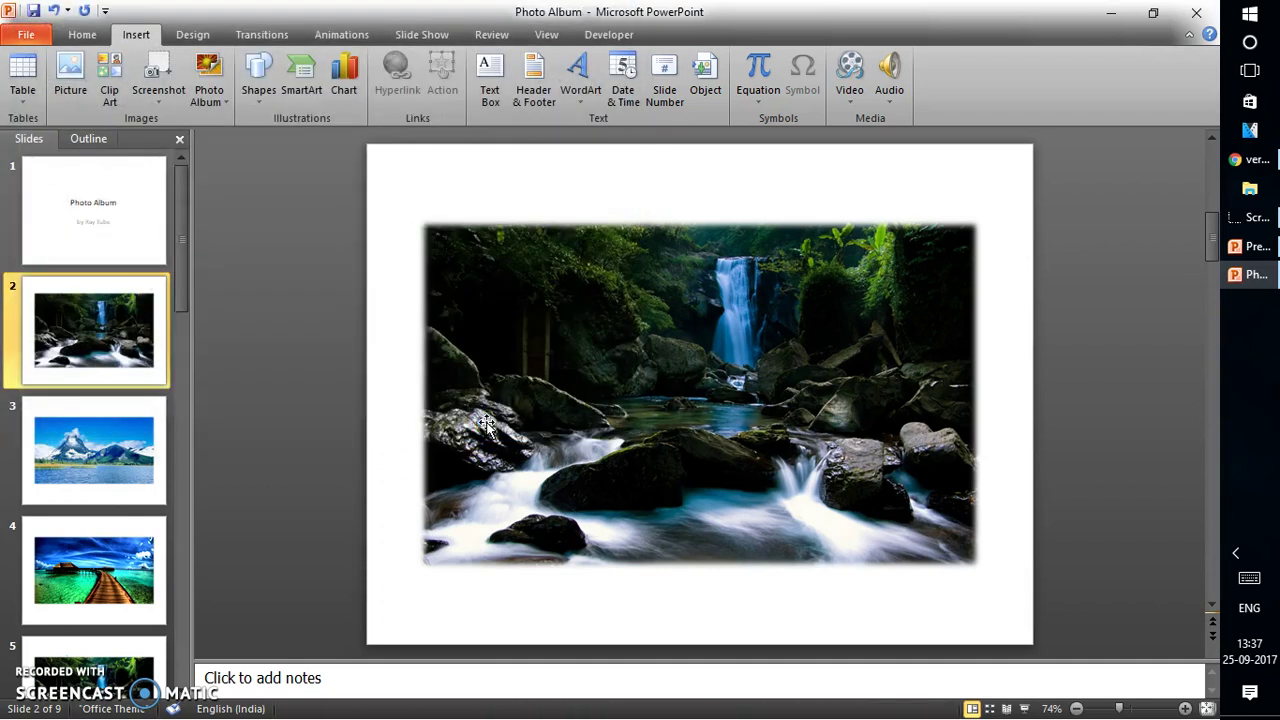
# Step: From the desktop, open the Albums folder and start the Photo Album show
pyautogui.press('super+d')
pyautogui.click(912, 428)
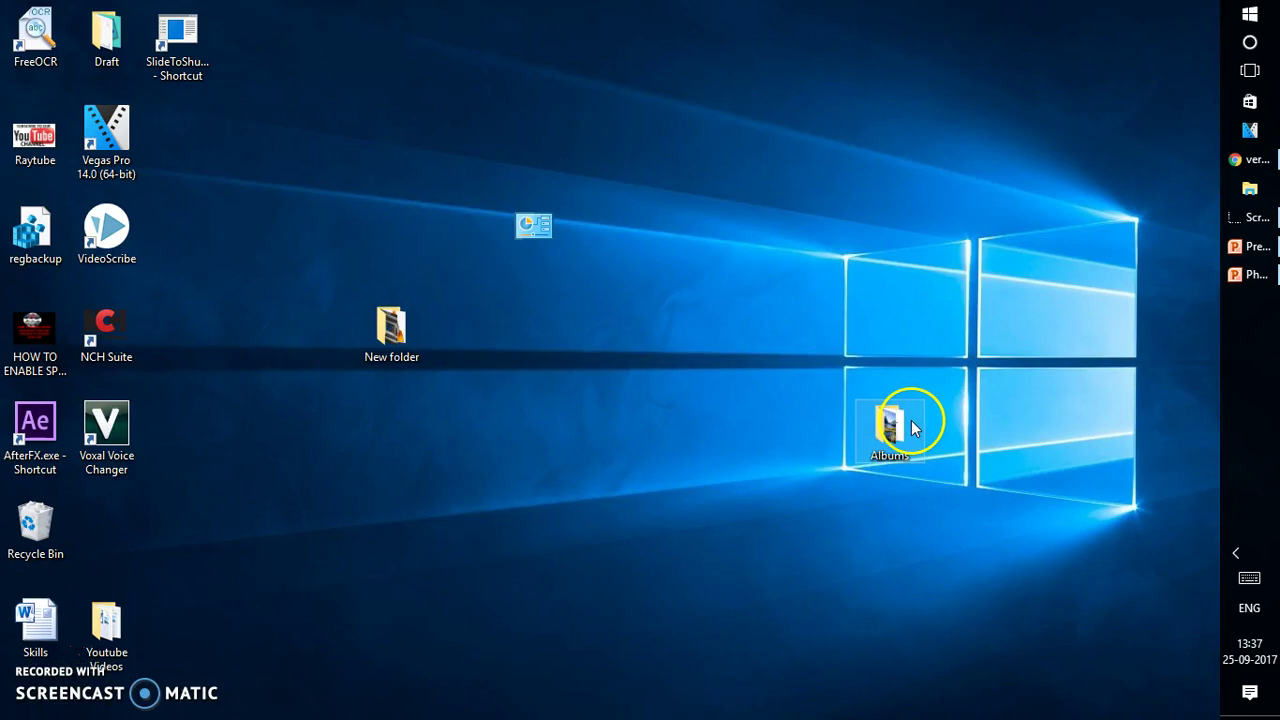
pyautogui.doubleClick(912, 428)
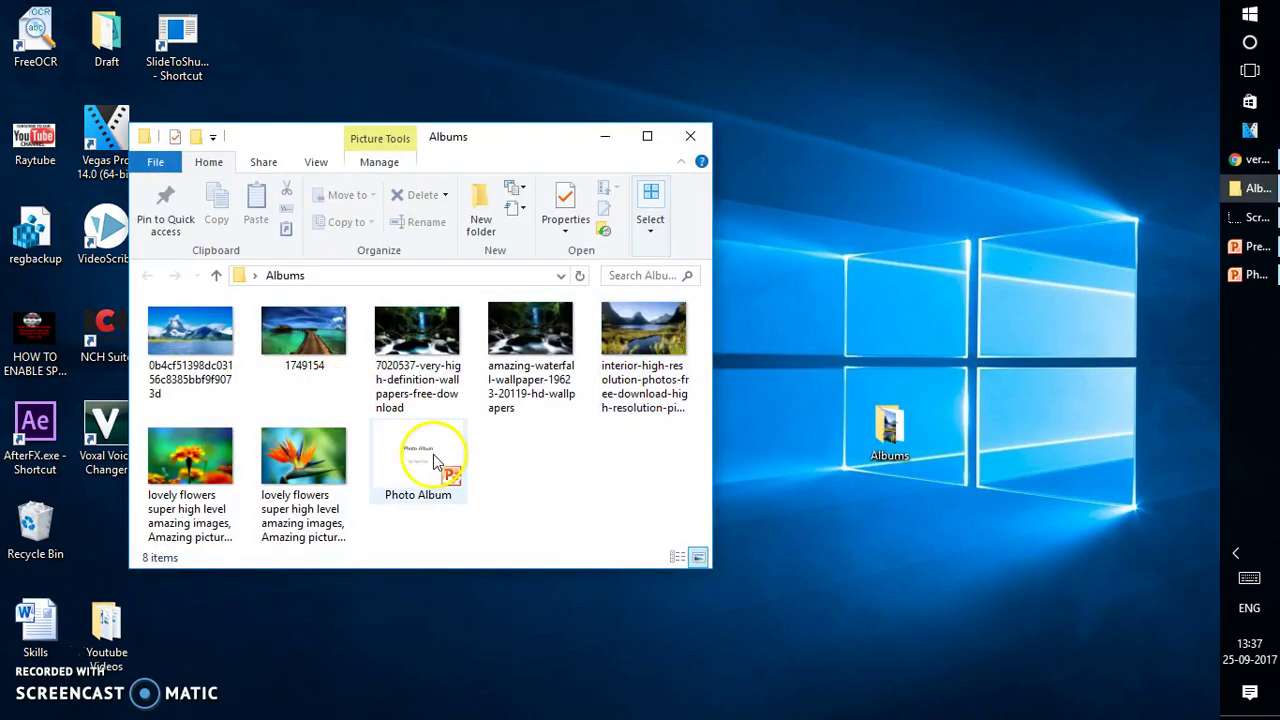
pyautogui.doubleClick(433, 454)
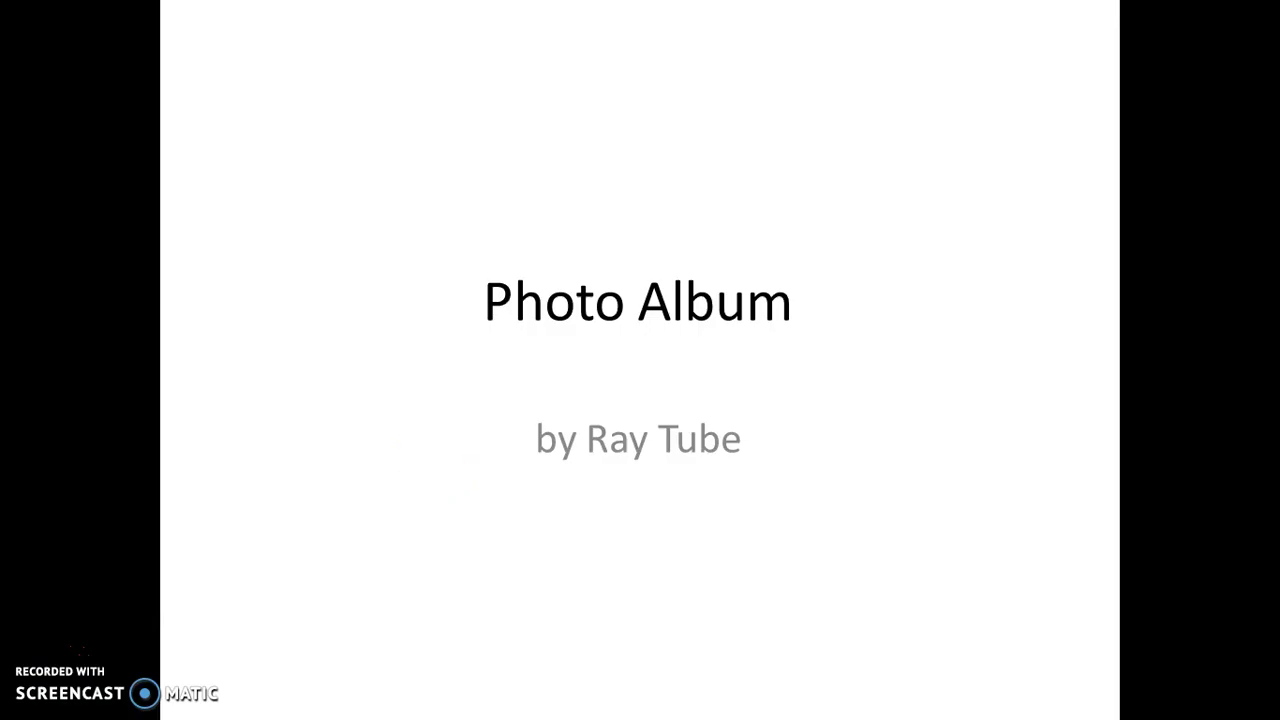
# Step: Advance the show past the title slide toward the pier photo
pyautogui.press('Right')
pyautogui.press('Right')
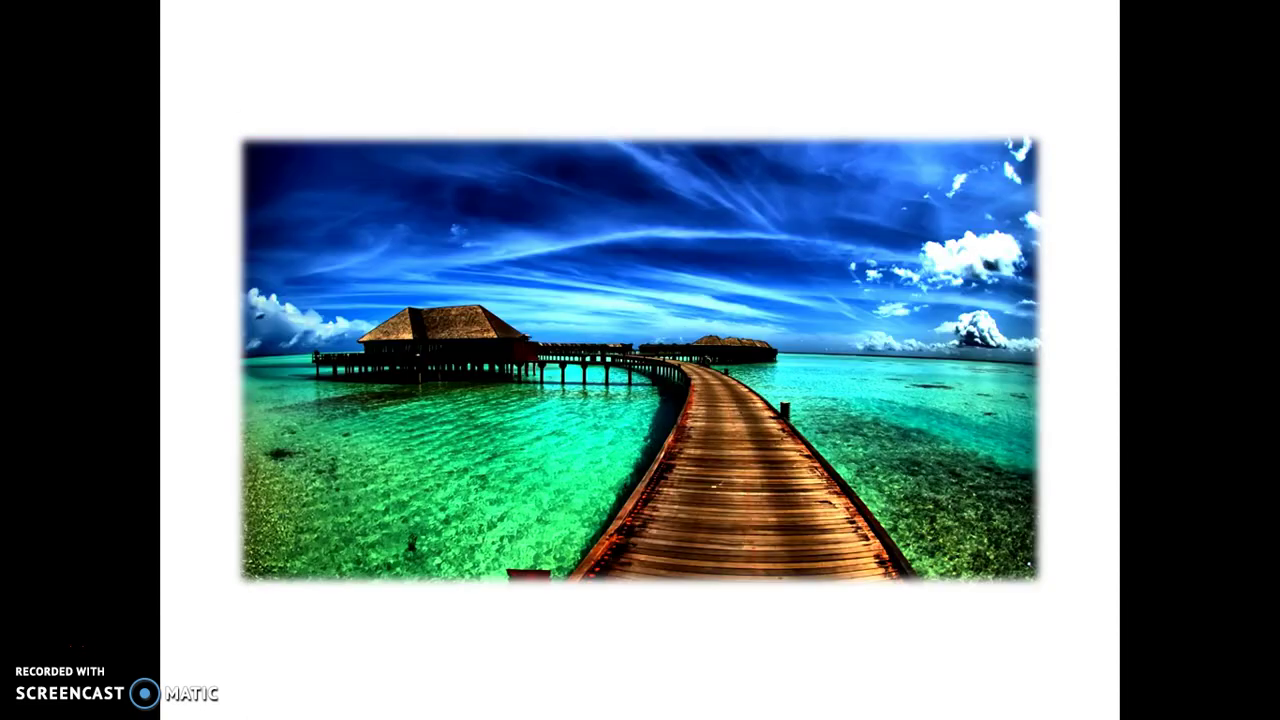